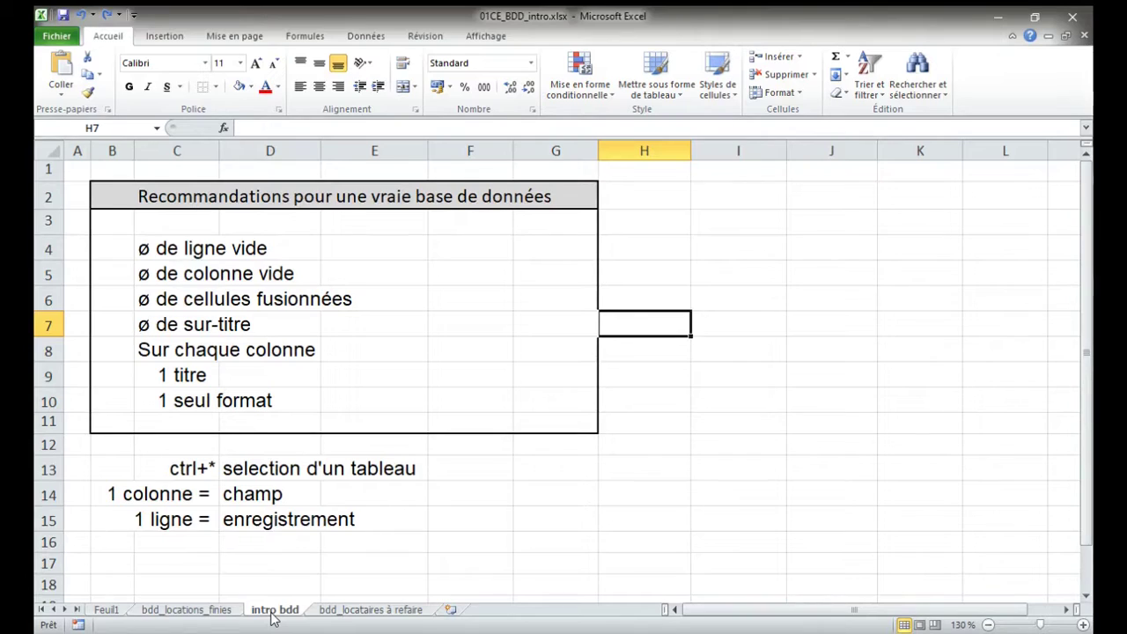
Step: Review the bdd_locataires à refaire, bdd_locations_finies and intro bdd sheets to compare the tables with the database recommendations
{"action": "left_click", "coordinate": [323, 615]}
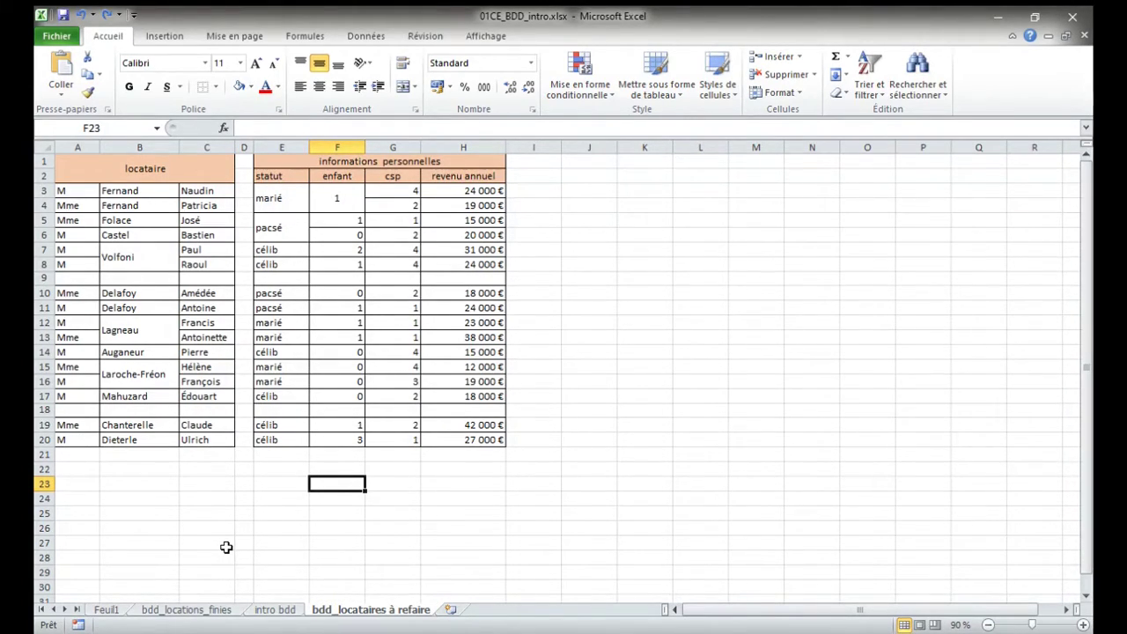
{"action": "left_click", "coordinate": [186, 610]}
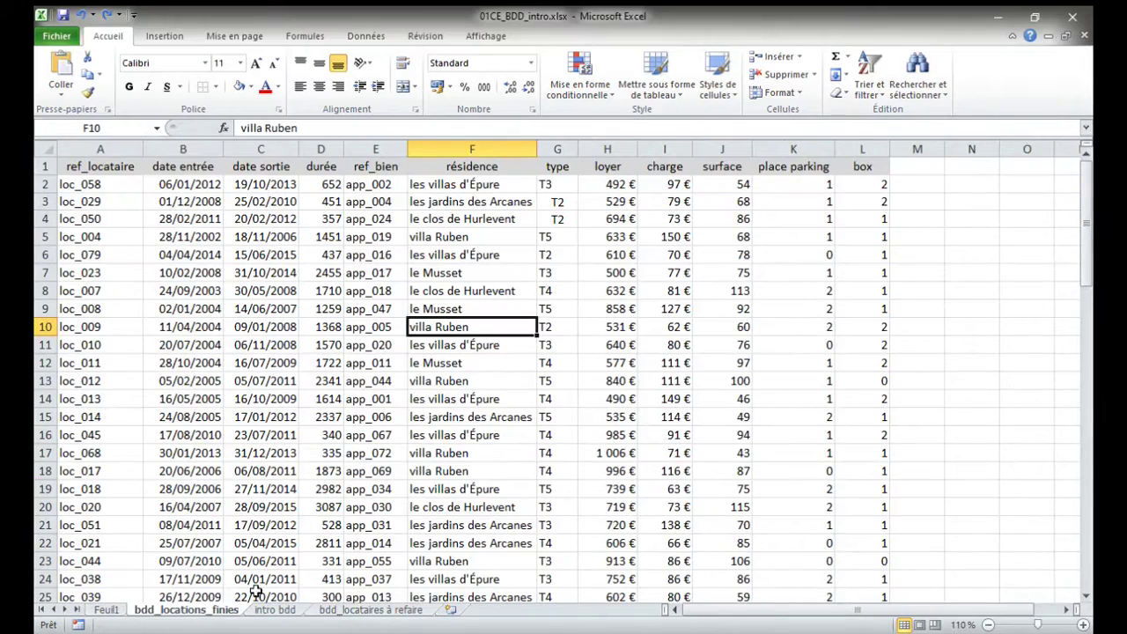
{"action": "left_click", "coordinate": [319, 476]}
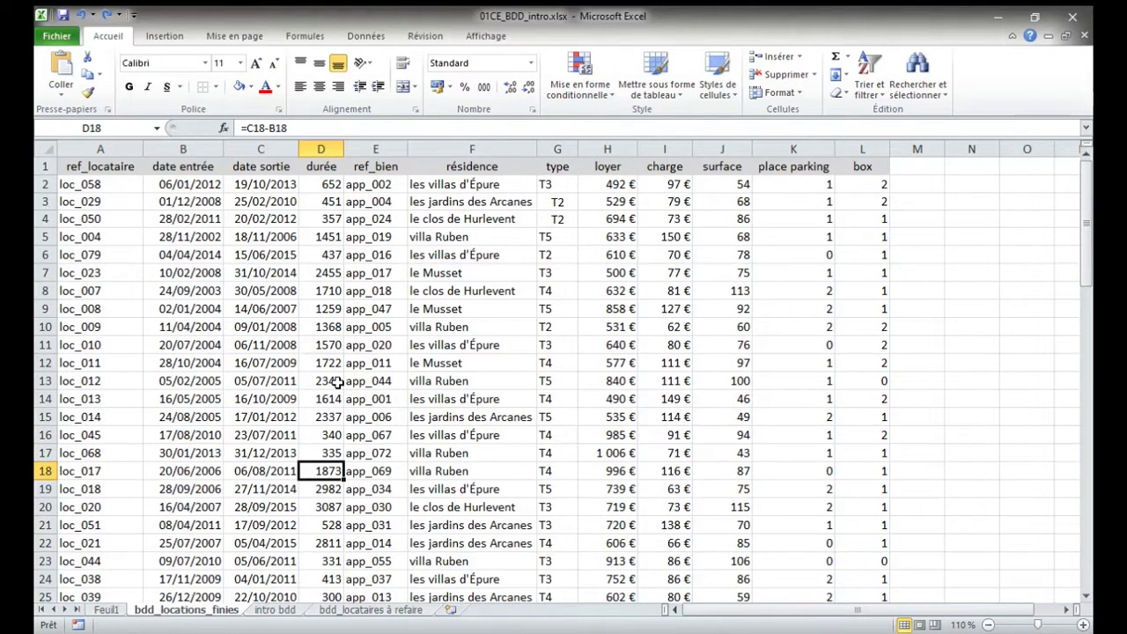
{"action": "left_click", "coordinate": [277, 610]}
{"action": "left_click", "coordinate": [448, 483]}
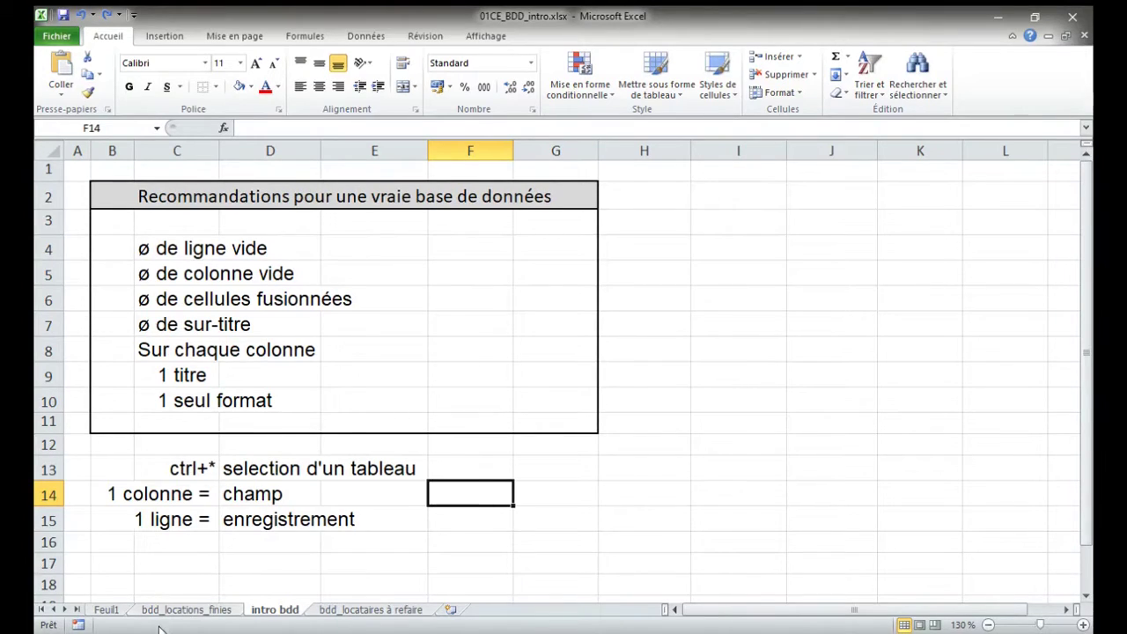
Step: Select the whole data table on the bdd_locations_finies sheet from one of its cells and check how far the selection extends
{"action": "left_click", "coordinate": [211, 611]}
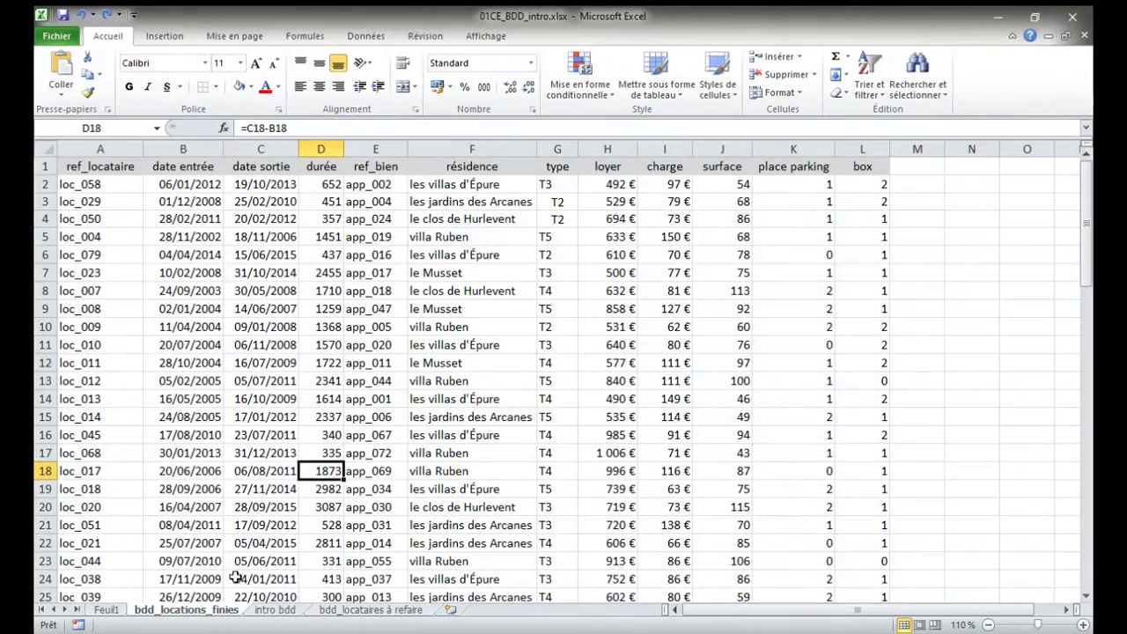
{"action": "left_click", "coordinate": [374, 382]}
{"action": "left_click", "coordinate": [191, 362]}
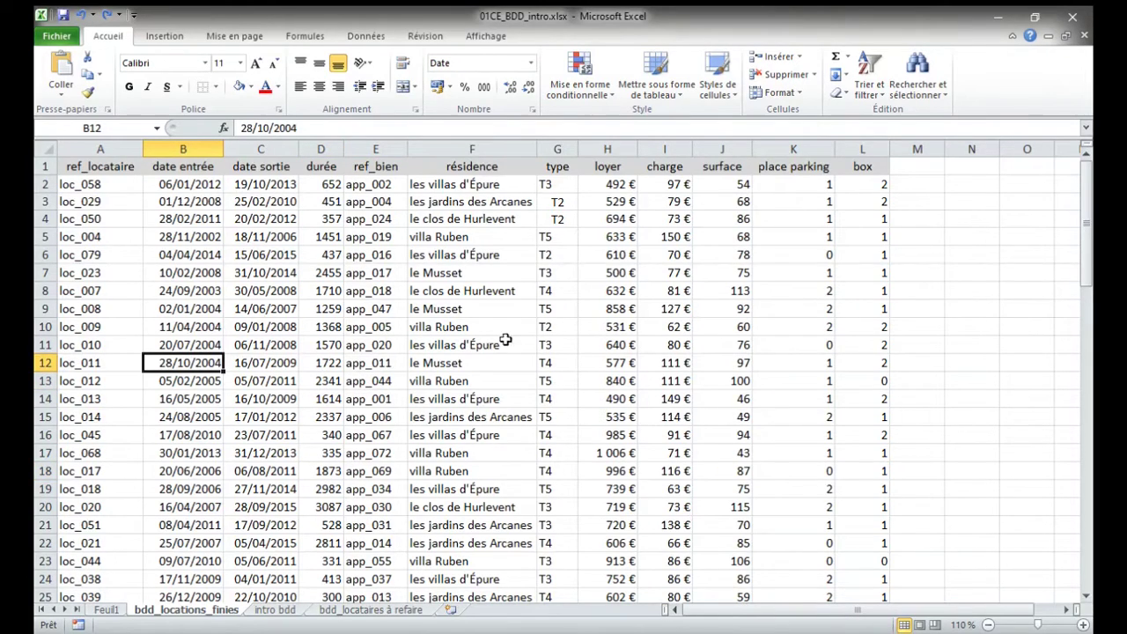
{"action": "left_click", "coordinate": [568, 308]}
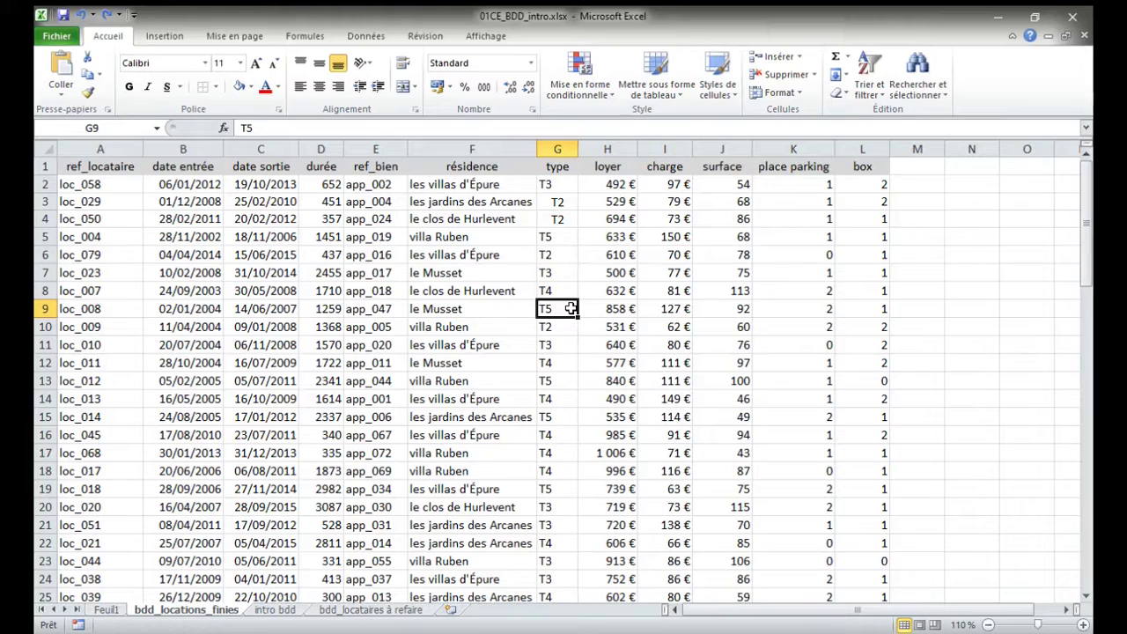
{"action": "key", "text": "ctrl+a"}
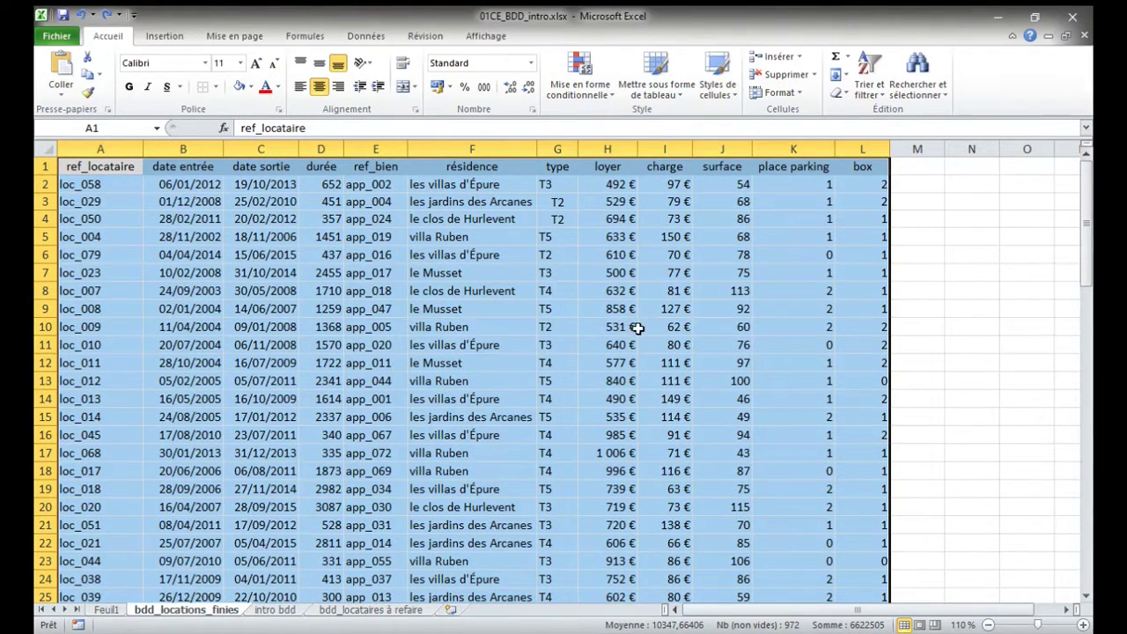
{"action": "scroll", "coordinate": [636, 327], "scroll_direction": "down", "scroll_amount": 8}
{"action": "scroll", "coordinate": [654, 329], "scroll_direction": "down", "scroll_amount": 14}
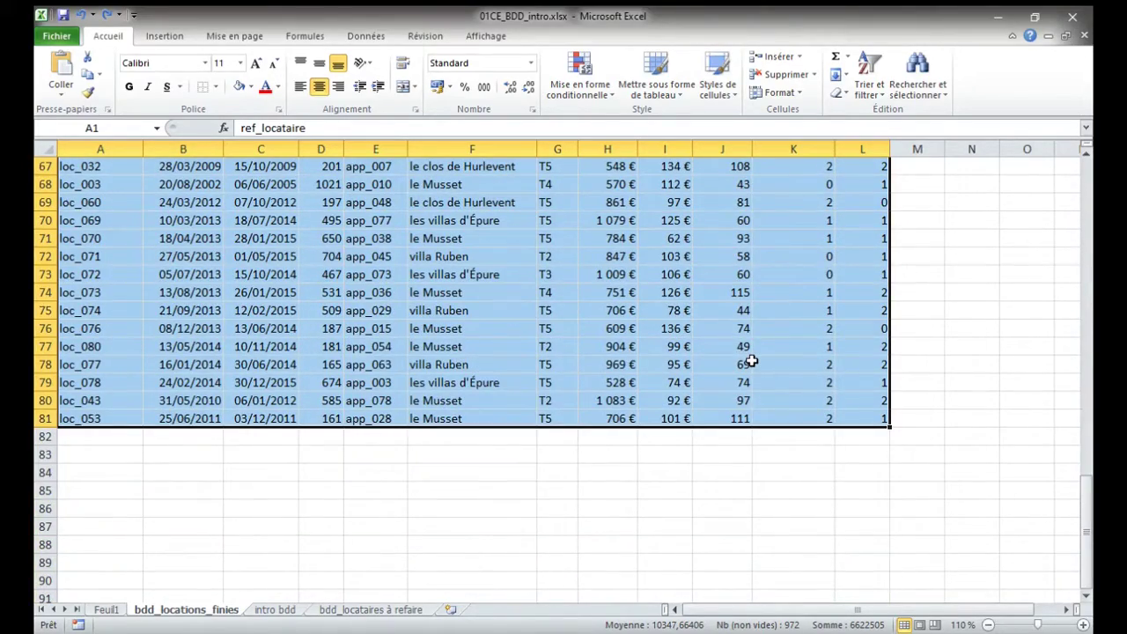
{"action": "scroll", "coordinate": [751, 362], "scroll_direction": "up", "scroll_amount": 20}
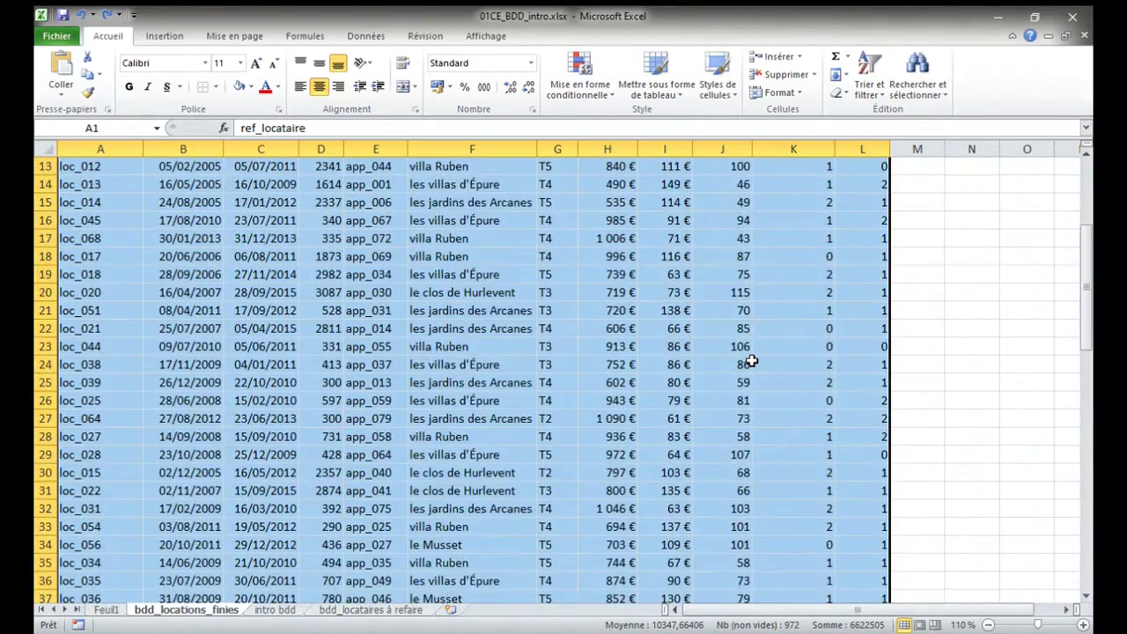
{"action": "left_click", "coordinate": [515, 413]}
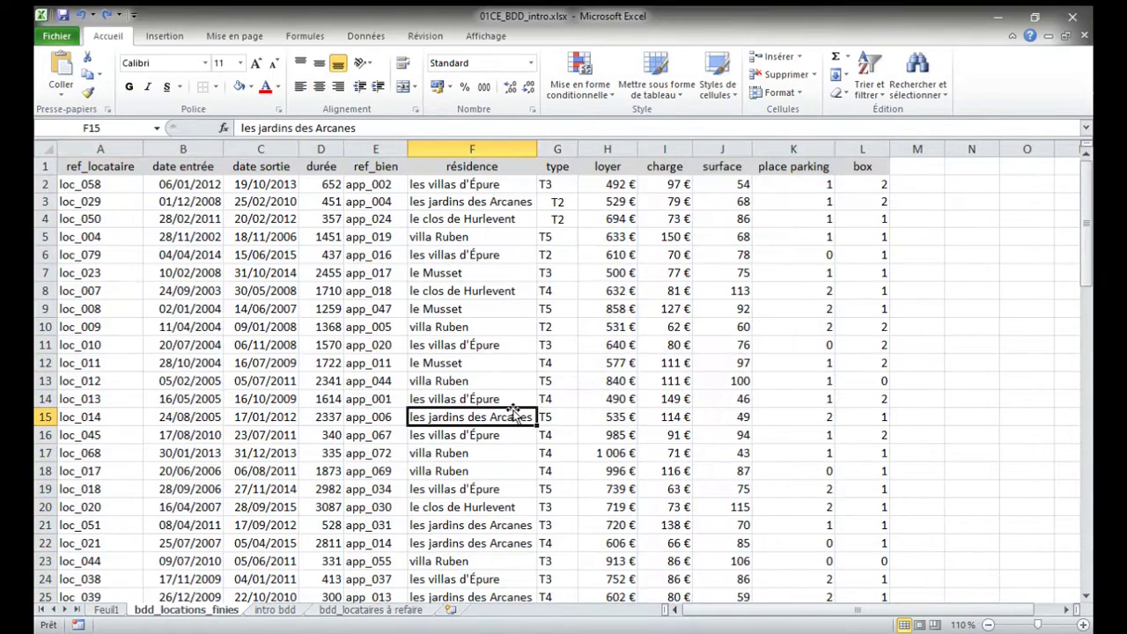
Step: Insert an empty column before résidence and test whole-table selection from a date sortie cell
{"action": "left_click", "coordinate": [431, 149]}
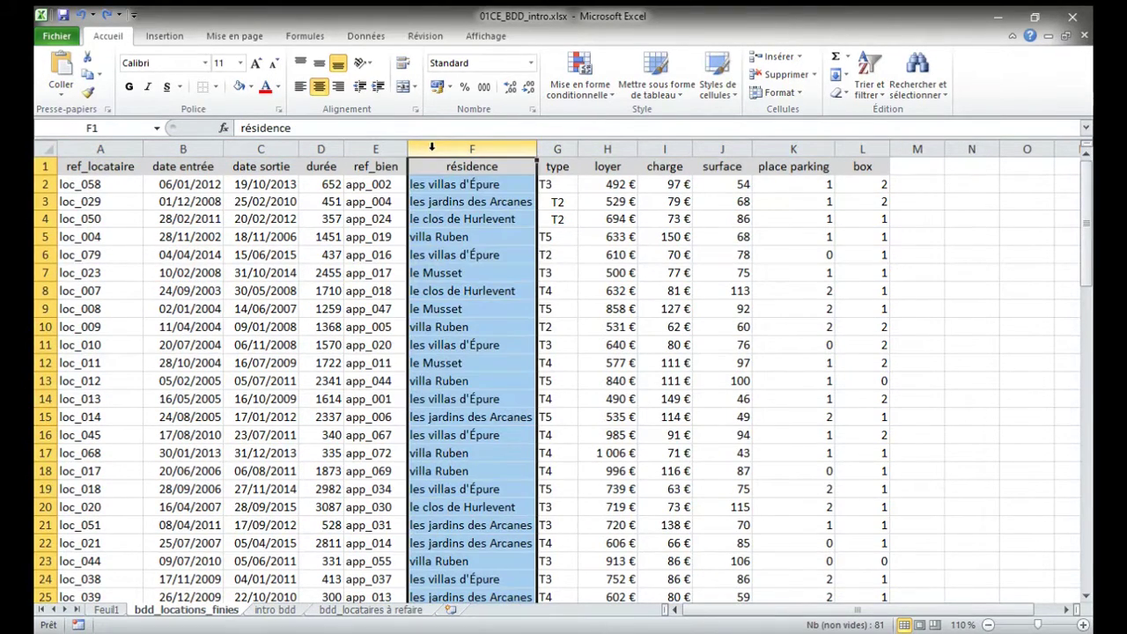
{"action": "right_click", "coordinate": [432, 152]}
{"action": "left_click", "coordinate": [509, 262]}
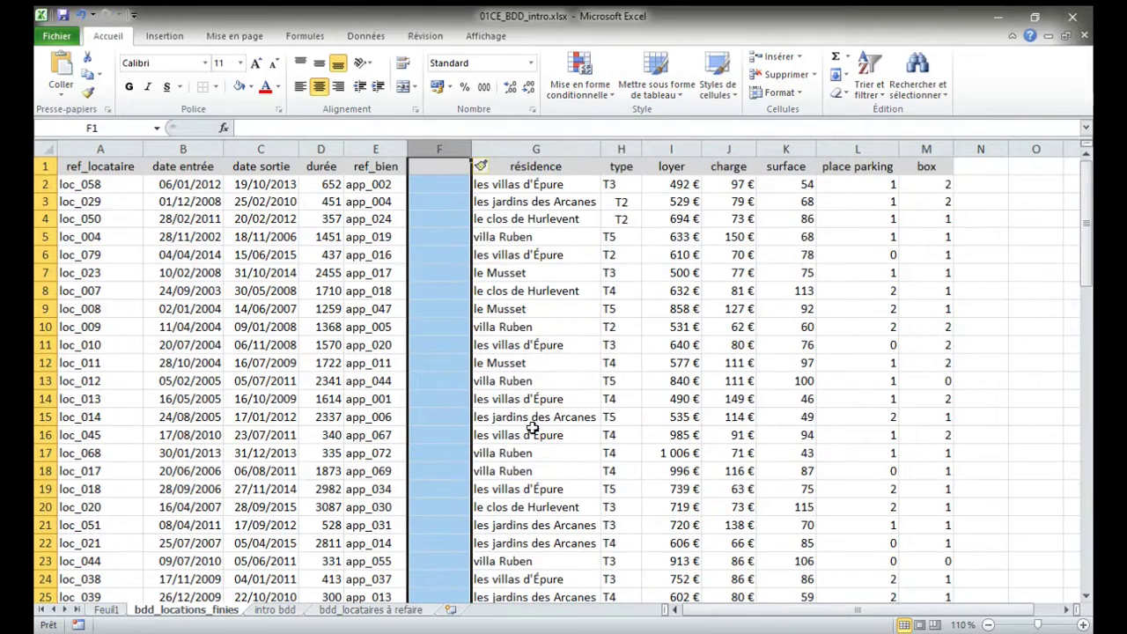
{"action": "left_click", "coordinate": [531, 431]}
{"action": "left_click", "coordinate": [250, 396]}
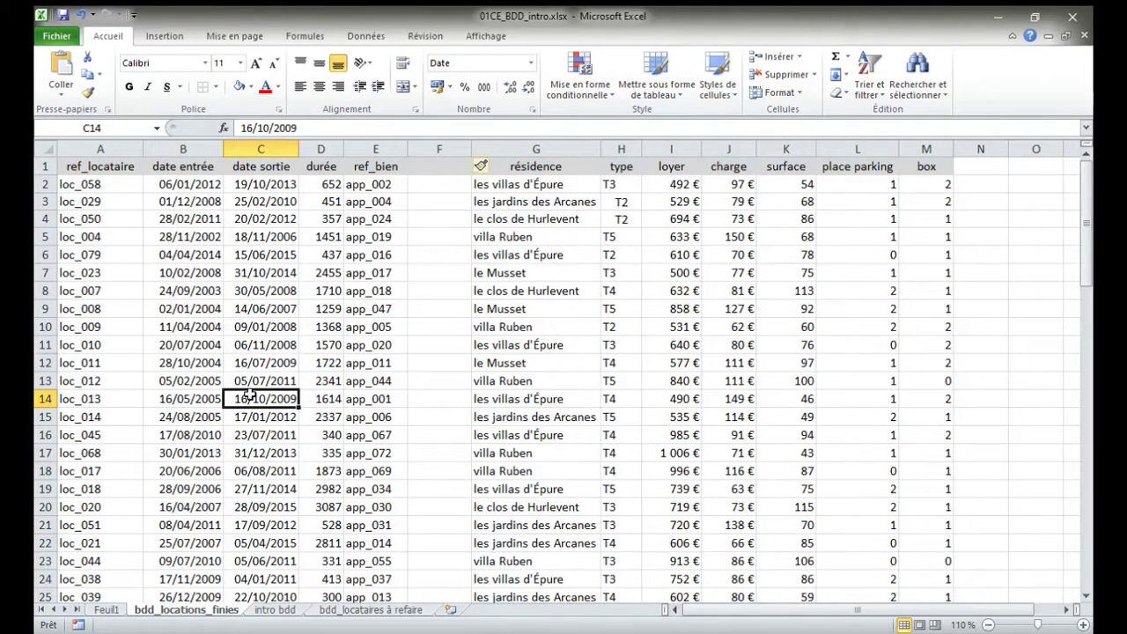
{"action": "key", "text": "ctrl+a"}
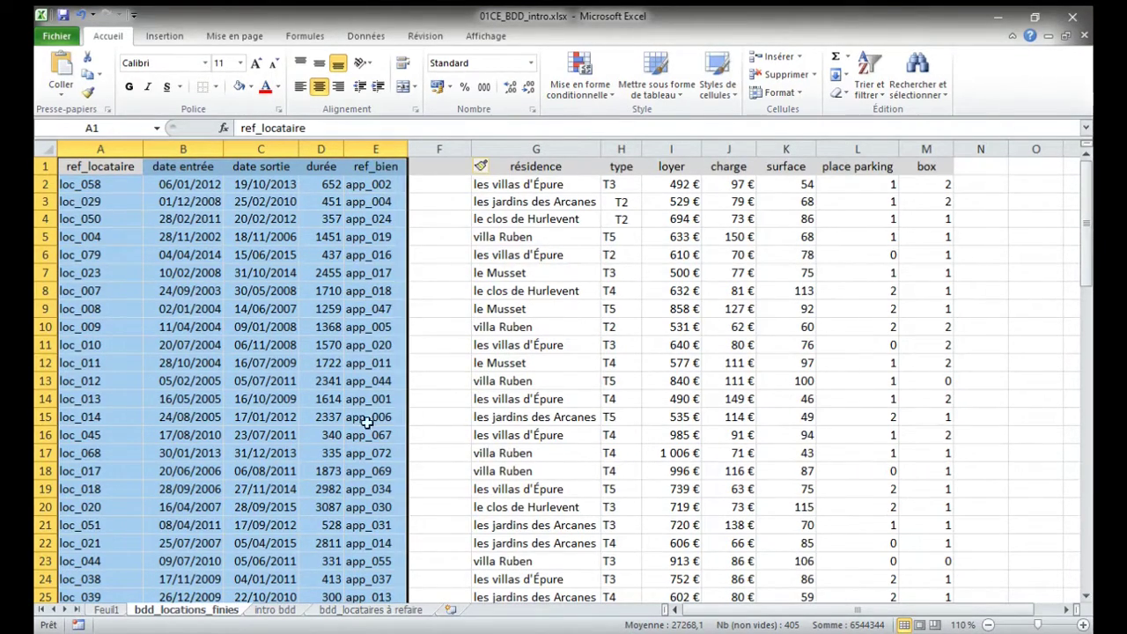
{"action": "left_click", "coordinate": [295, 494]}
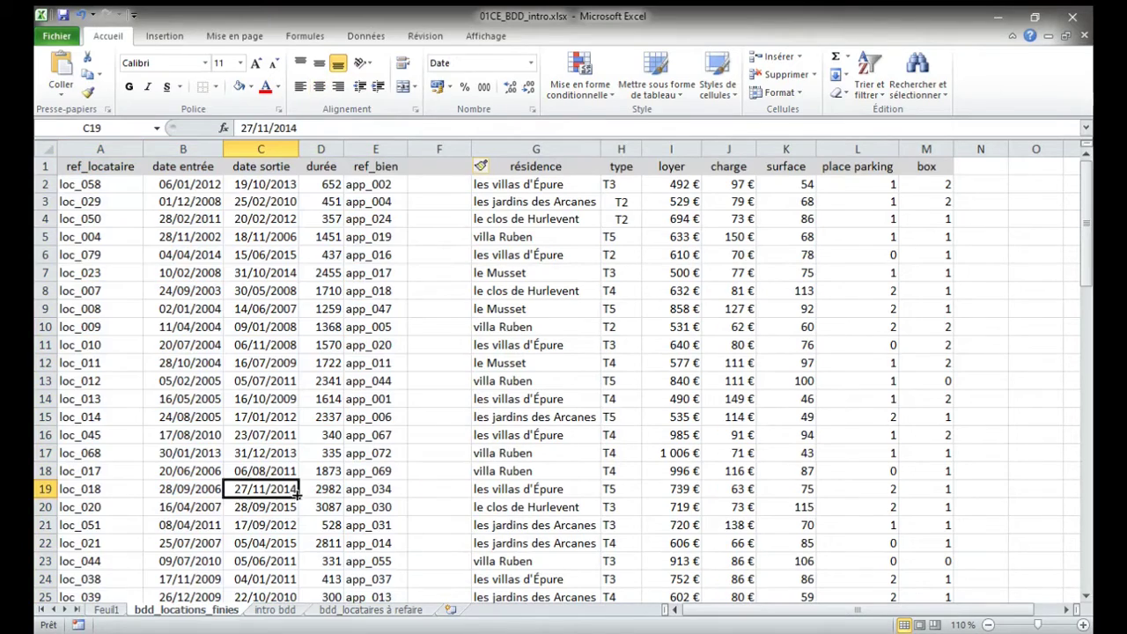
Step: Insert an empty row above the loc_013 record and test whole-table selection from a date sortie cell above it
{"action": "left_click", "coordinate": [53, 399]}
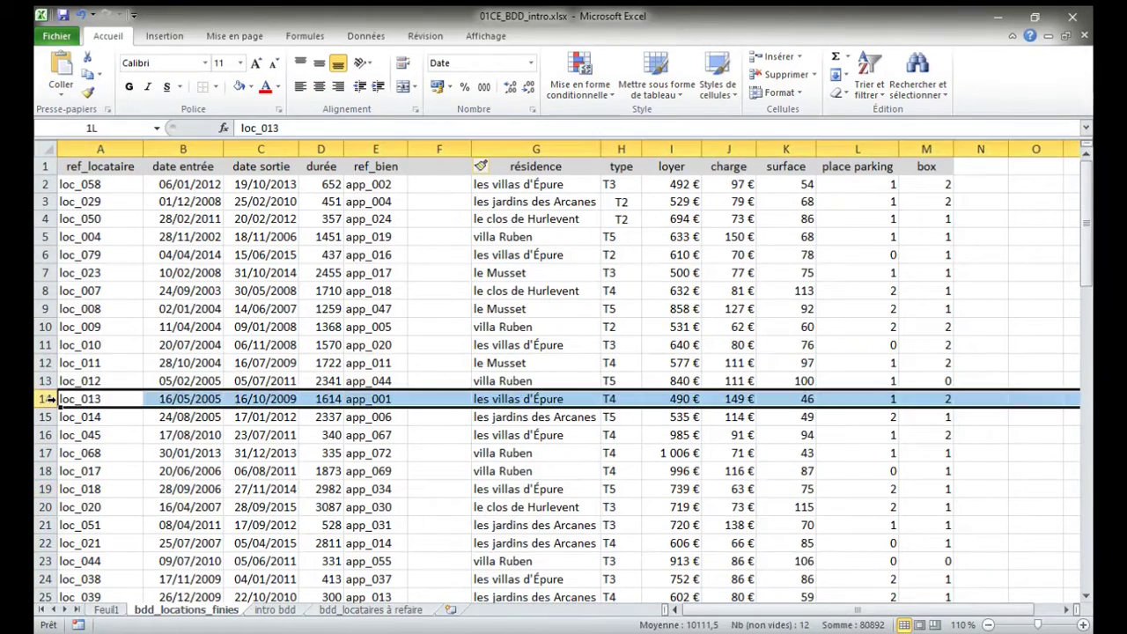
{"action": "right_click", "coordinate": [54, 400]}
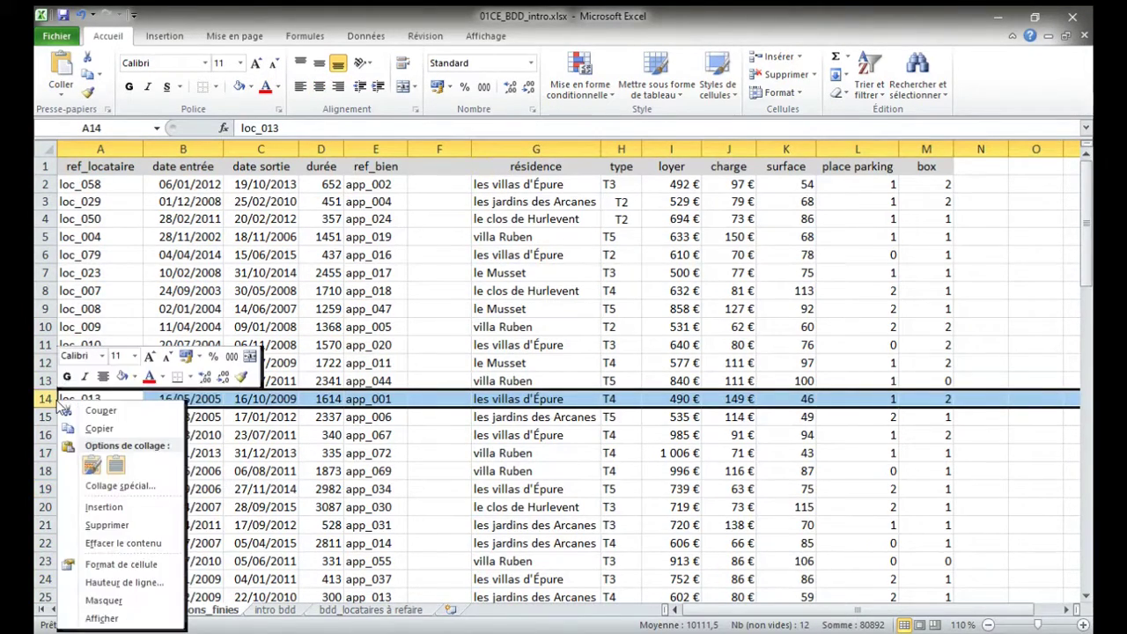
{"action": "left_click", "coordinate": [151, 514]}
{"action": "left_click", "coordinate": [433, 486]}
{"action": "left_click", "coordinate": [250, 283]}
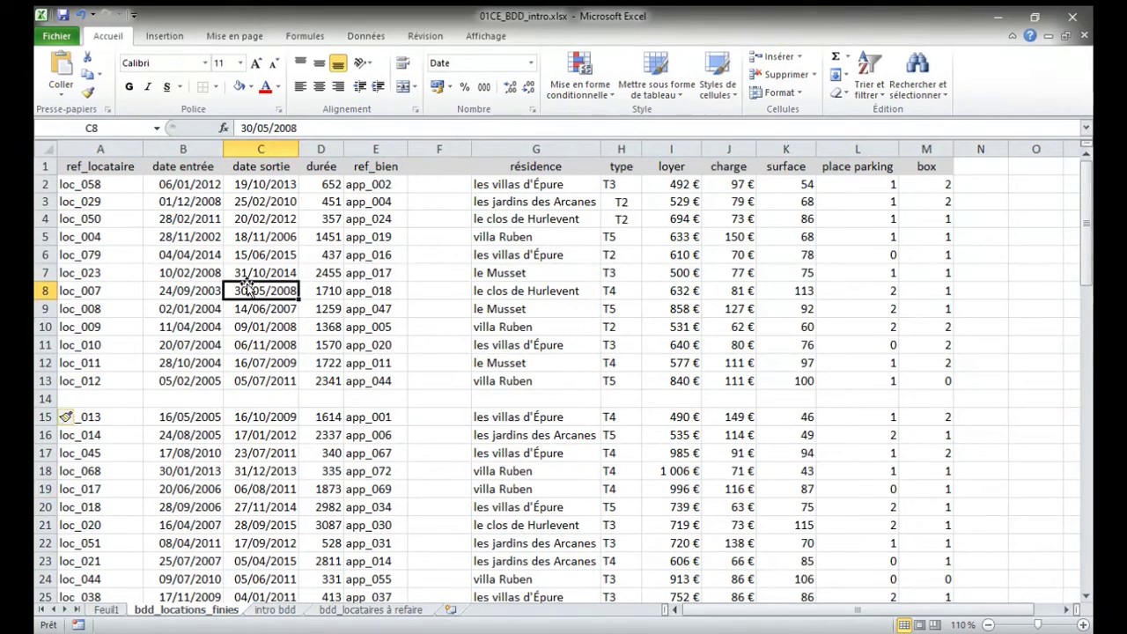
{"action": "key", "text": "ctrl+a"}
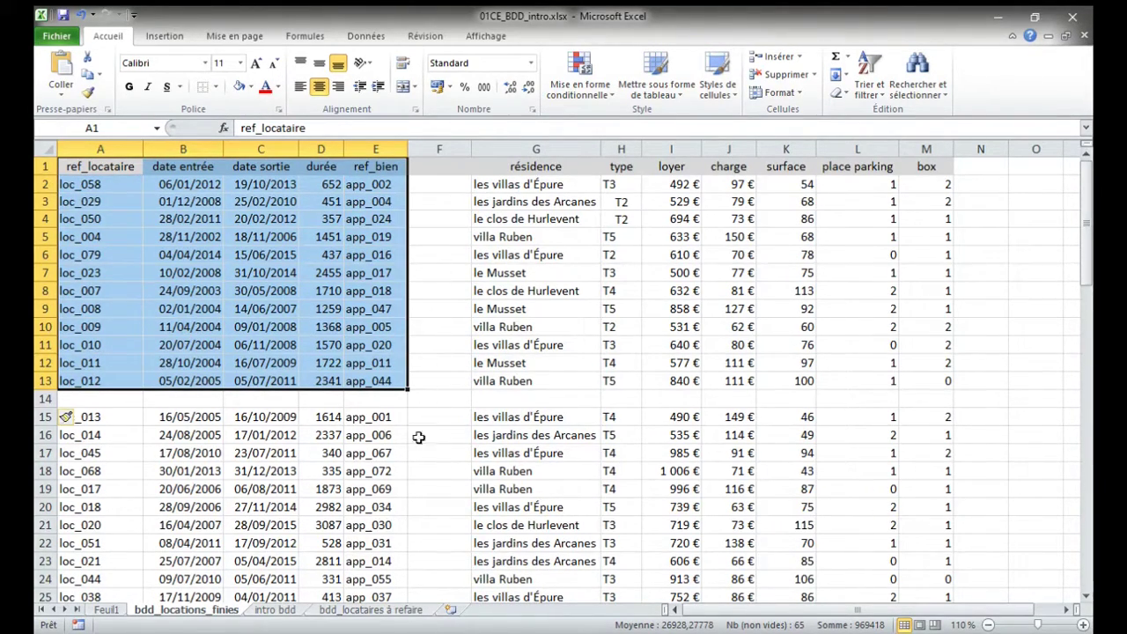
Step: Delete the empty column F and the empty row 14 from the rentals table
{"action": "right_click", "coordinate": [446, 151]}
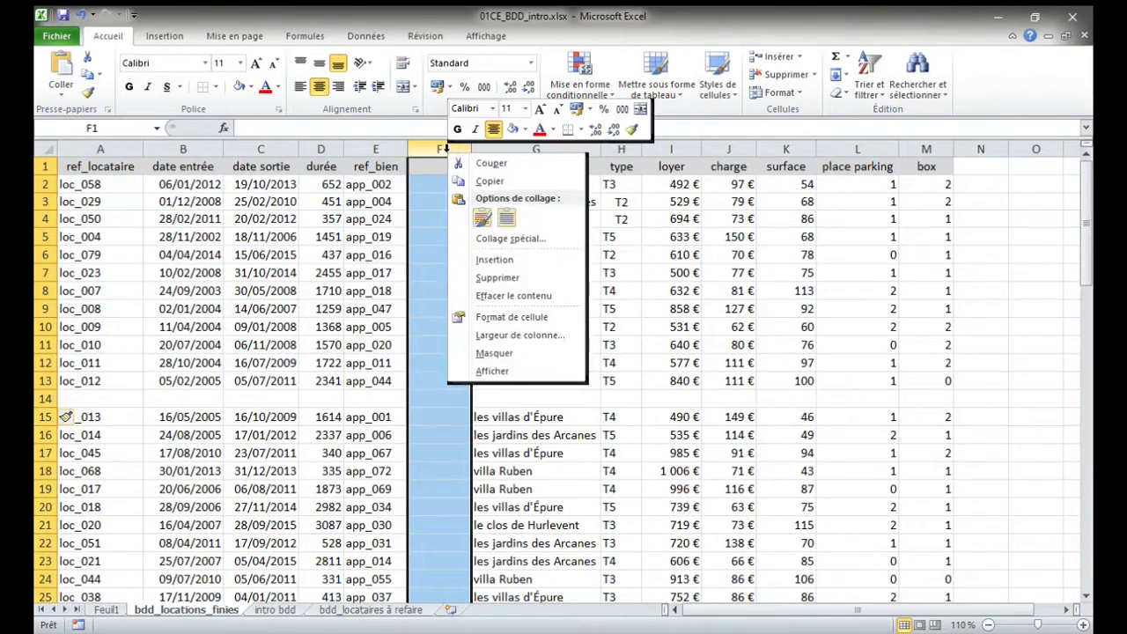
{"action": "left_click", "coordinate": [511, 278]}
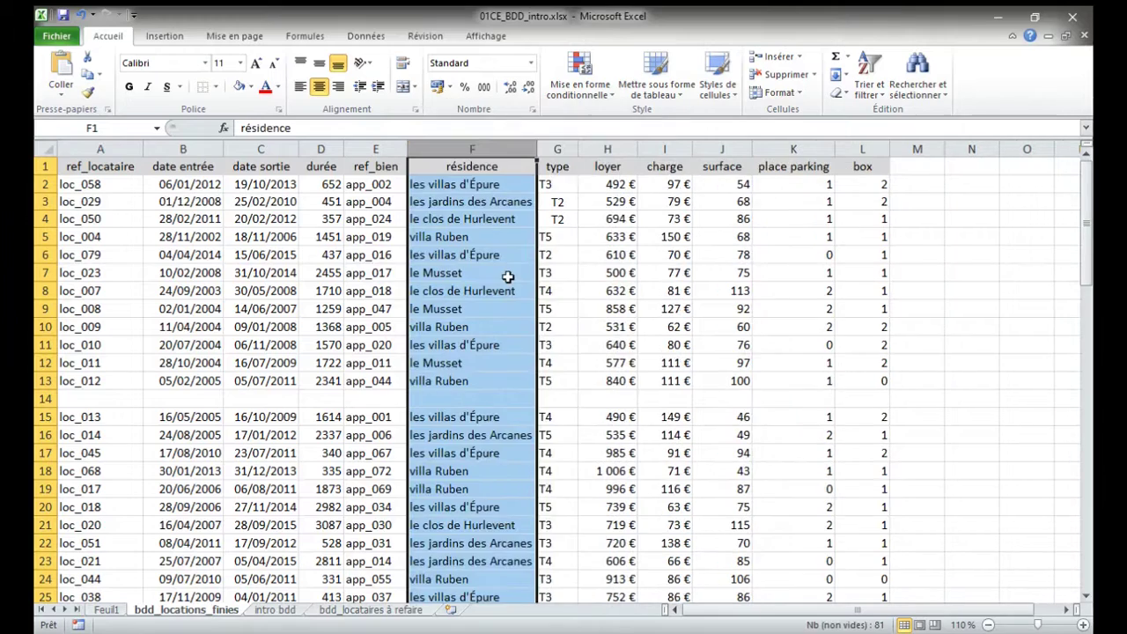
{"action": "left_click", "coordinate": [40, 399]}
{"action": "right_click", "coordinate": [41, 399]}
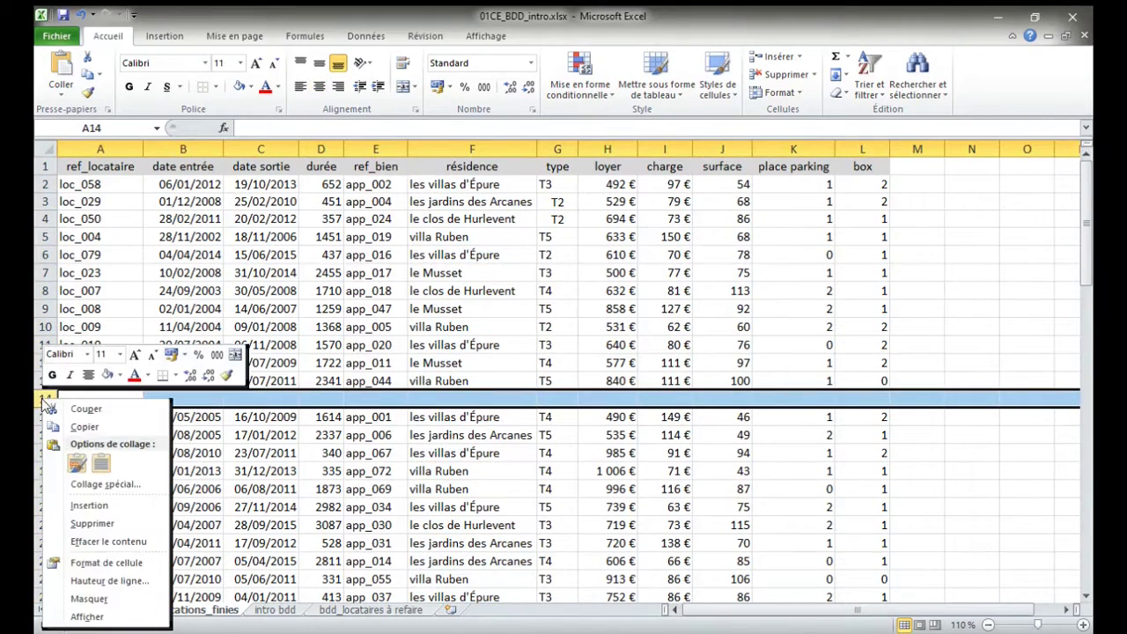
{"action": "left_click", "coordinate": [119, 519]}
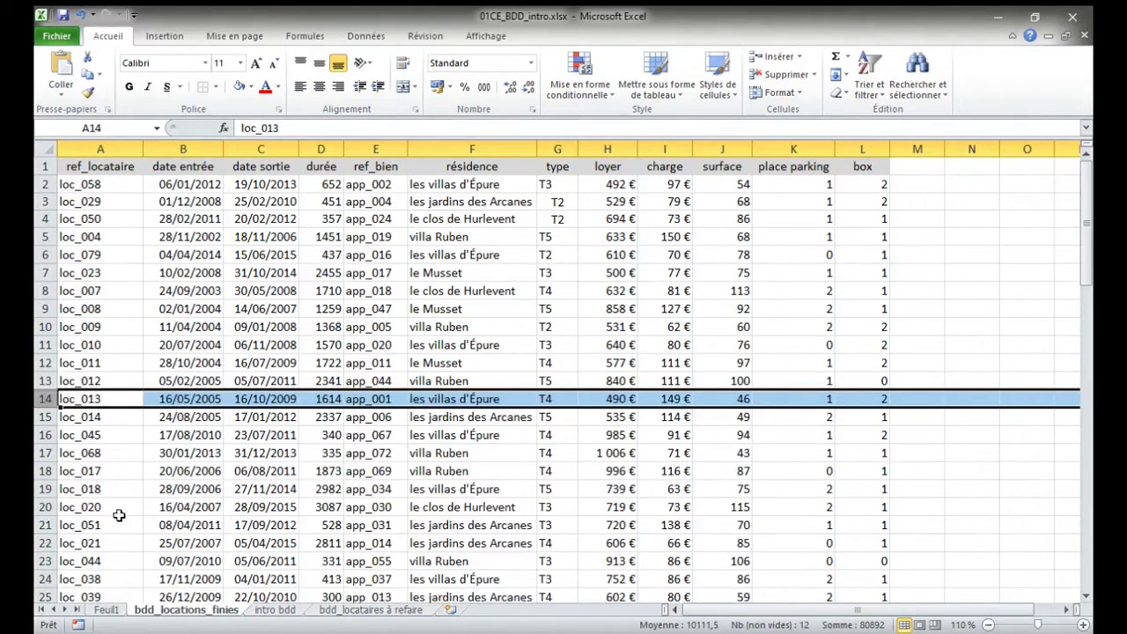
{"action": "left_click", "coordinate": [459, 442]}
Step: Clear the résidence entries in cells F7:F14
{"action": "left_click_drag", "start_coordinate": [461, 276], "coordinate": [477, 396]}
{"action": "key", "text": "Delete"}
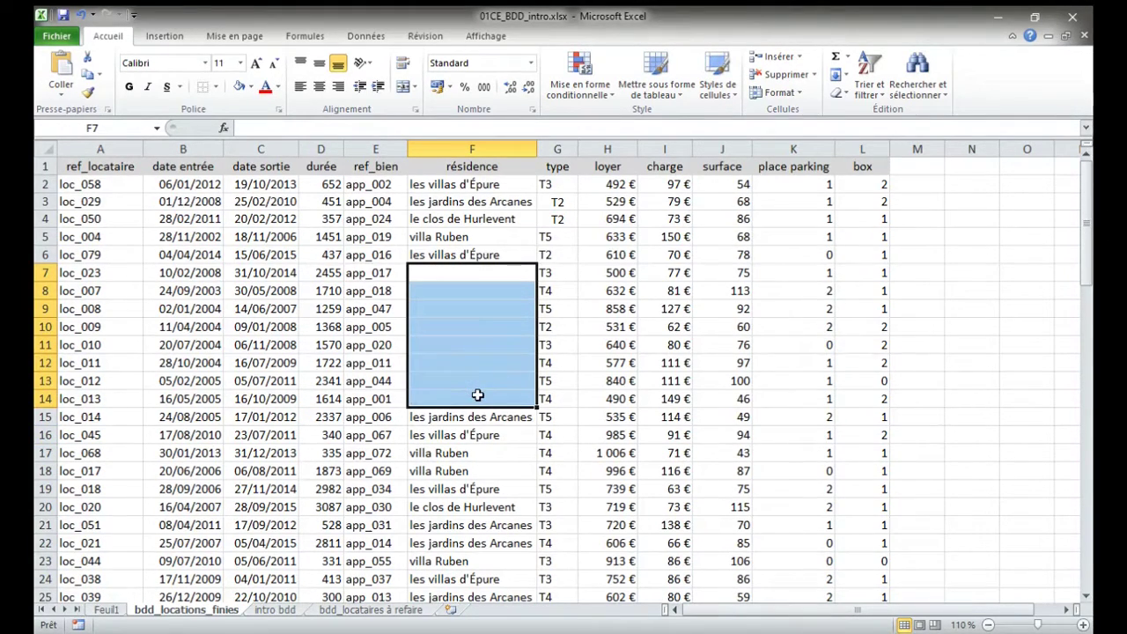
{"action": "left_click", "coordinate": [499, 458]}
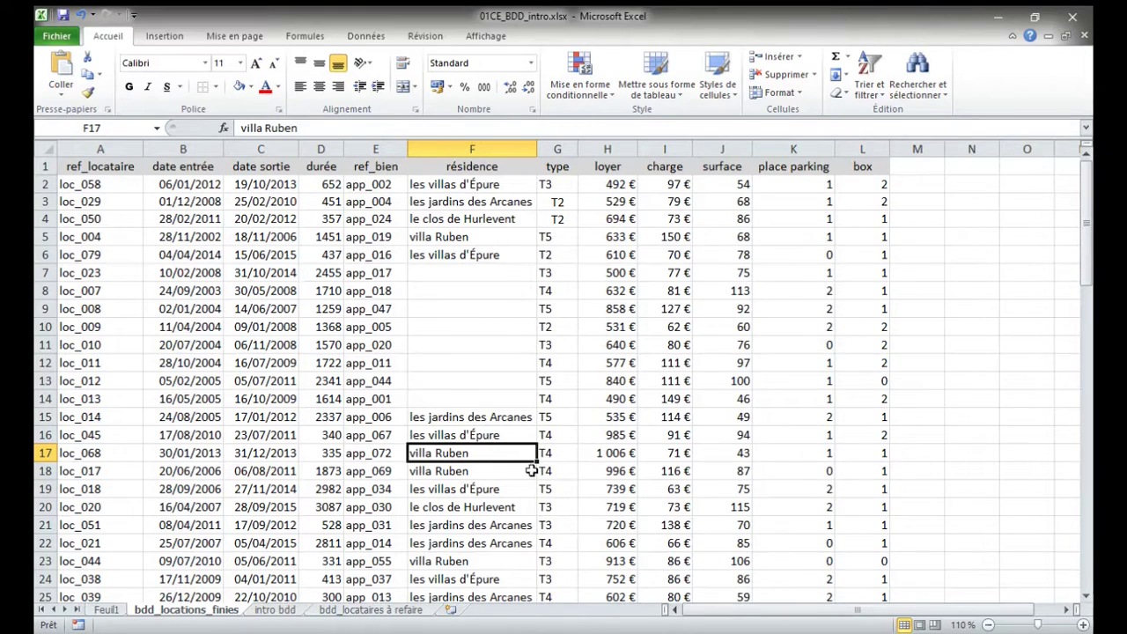
{"action": "left_click", "coordinate": [609, 487]}
Step: Test whole-table selection repeatedly from the empty résidence cells F10 and F11
{"action": "left_click", "coordinate": [452, 338]}
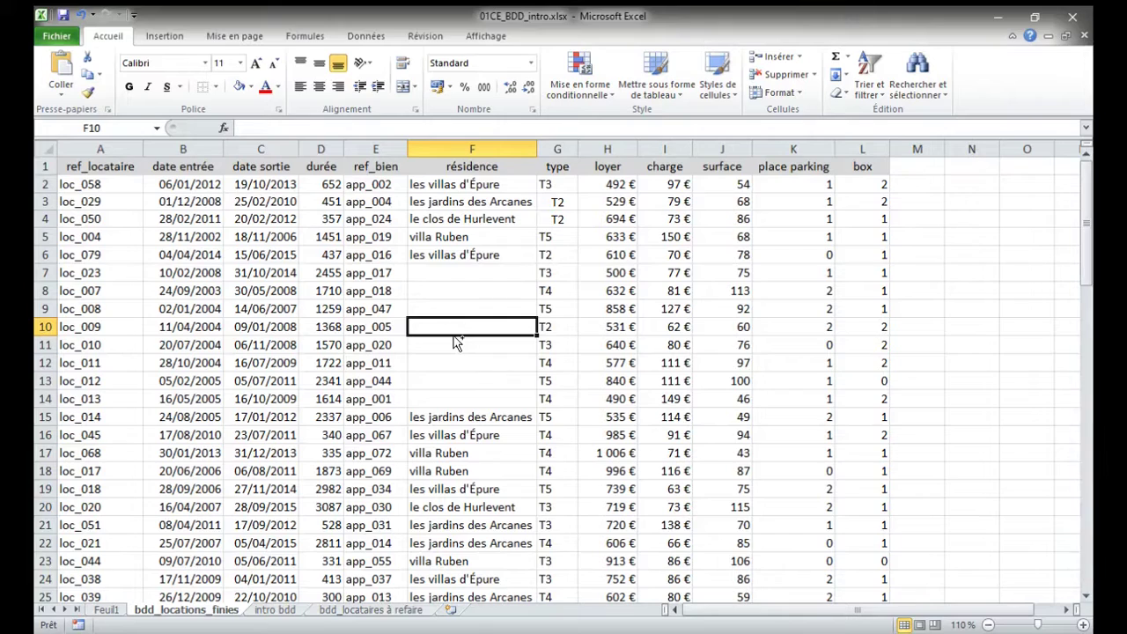
{"action": "key", "text": "ctrl+a"}
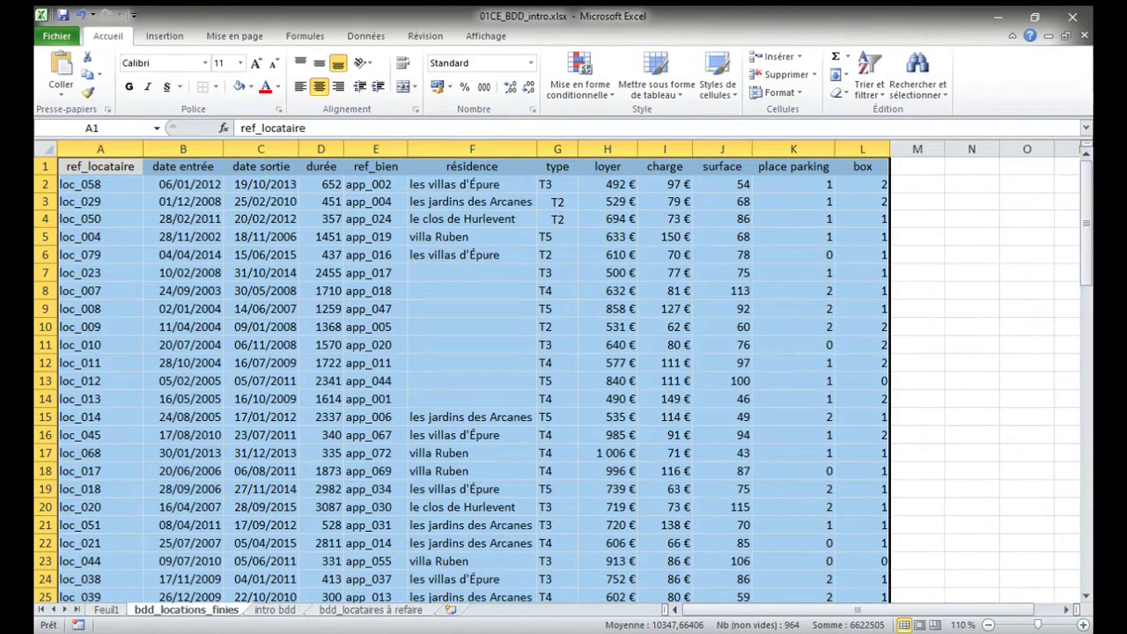
{"action": "left_click", "coordinate": [467, 342]}
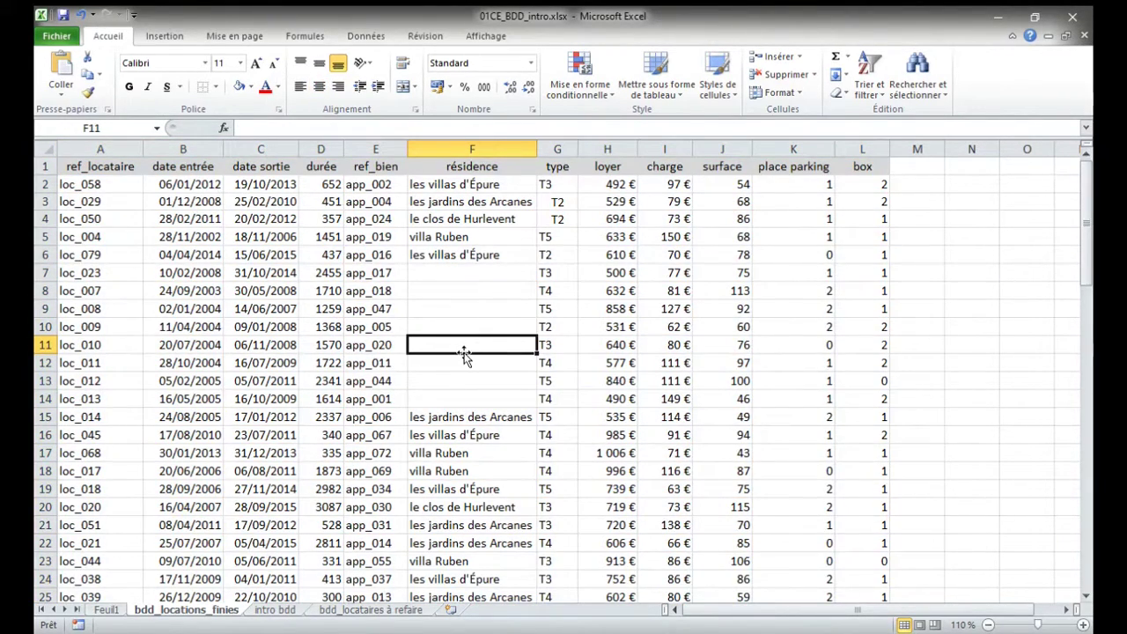
{"action": "key", "text": "ctrl+a"}
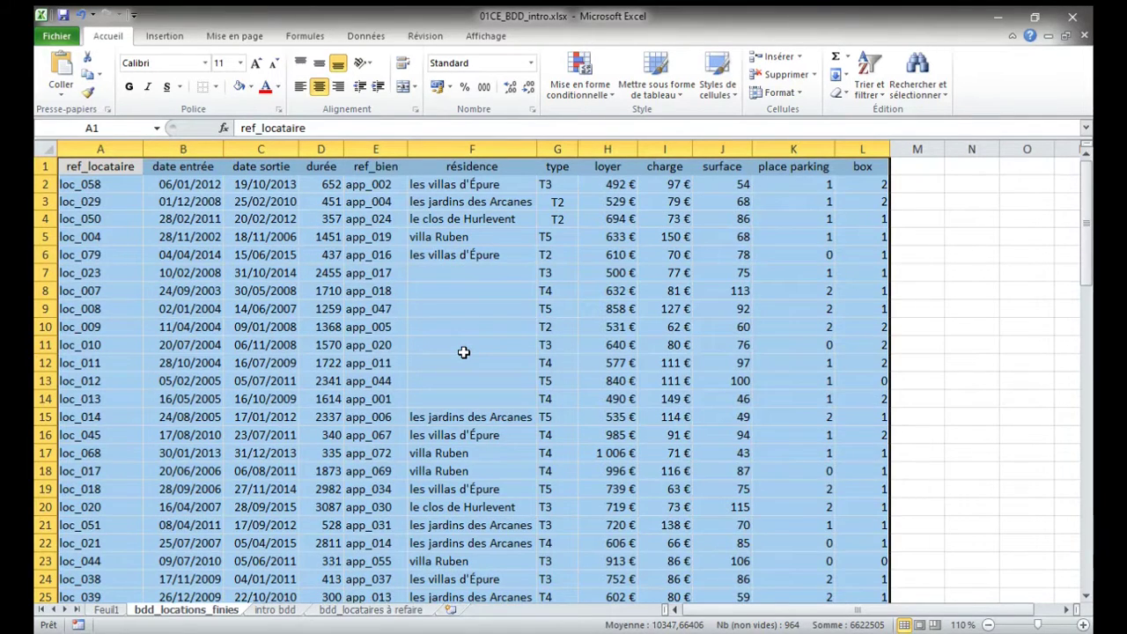
{"action": "left_click", "coordinate": [463, 352]}
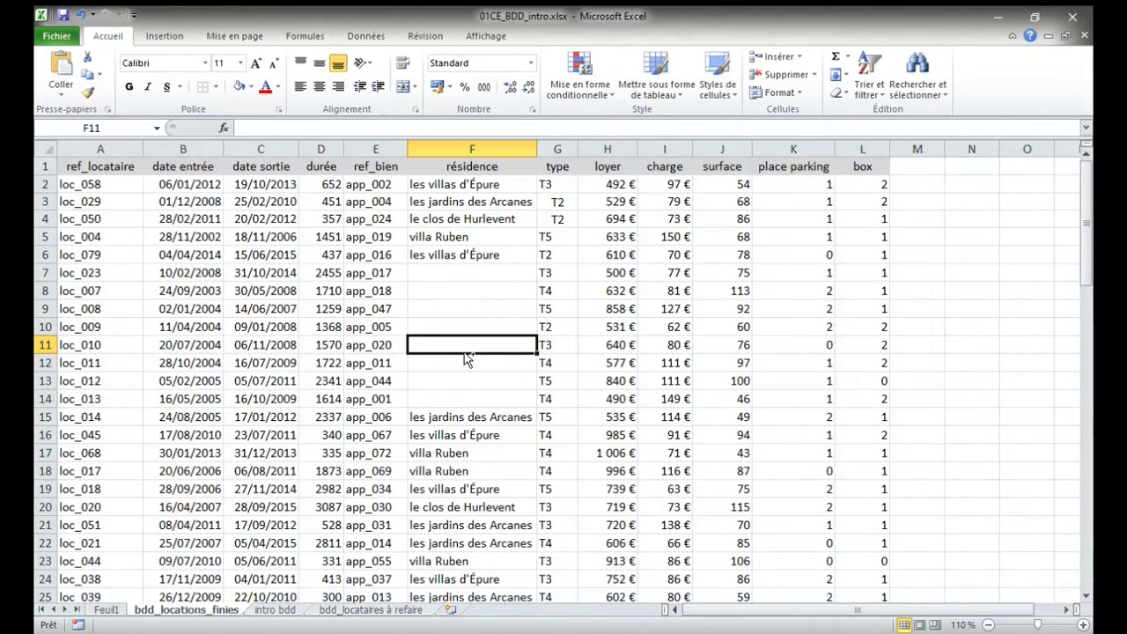
{"action": "key", "text": "ctrl+a"}
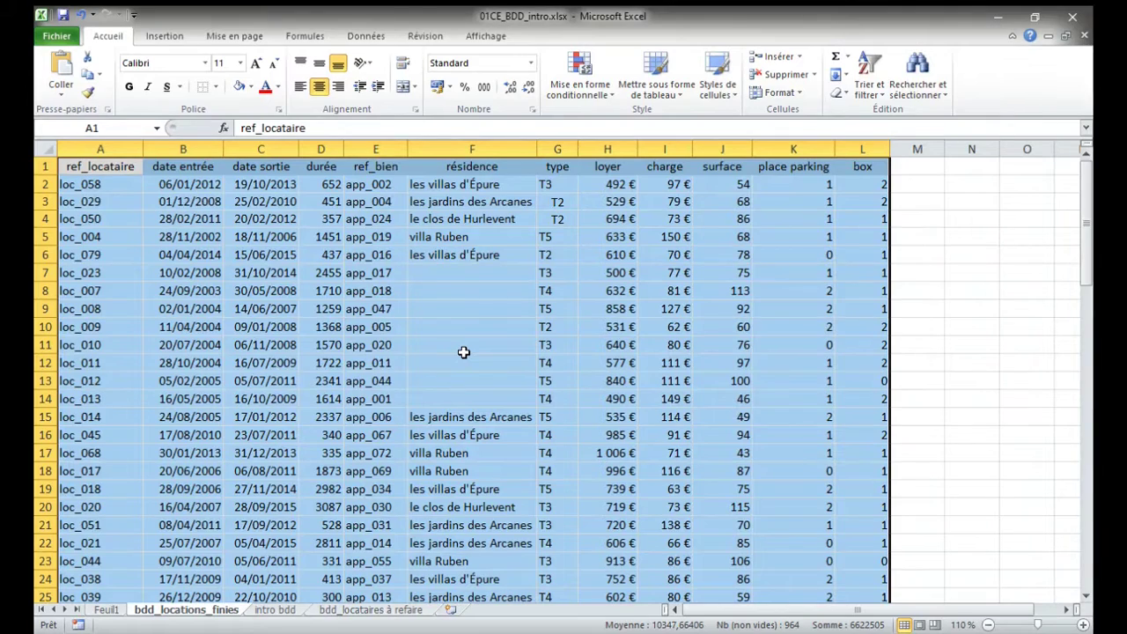
{"action": "left_click", "coordinate": [463, 353]}
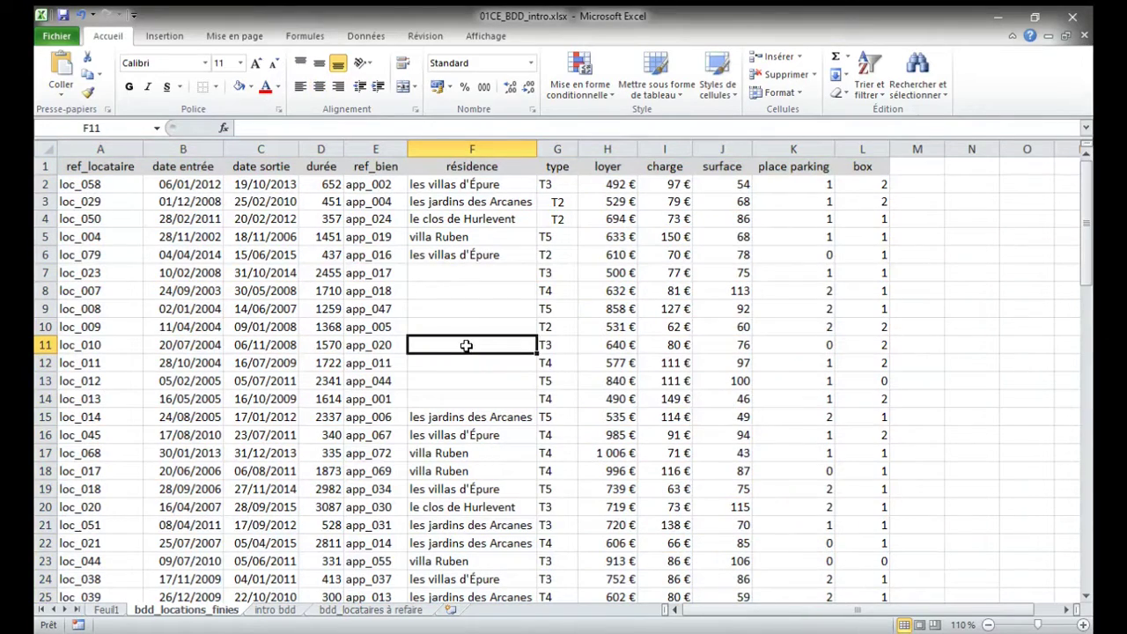
Step: Undo the clearing of the résidence entries
{"action": "left_click", "coordinate": [79, 15]}
{"action": "left_click", "coordinate": [546, 363]}
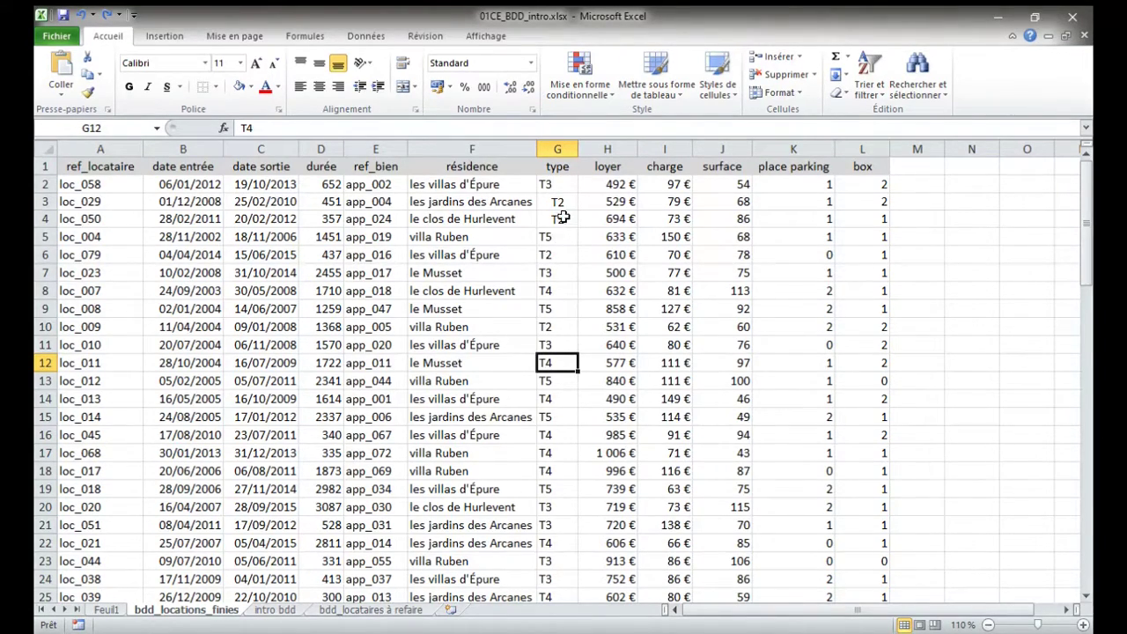
Step: Merge and center the type cells G3:G4, accepting that only the first value is kept
{"action": "left_click_drag", "start_coordinate": [558, 201], "coordinate": [558, 218]}
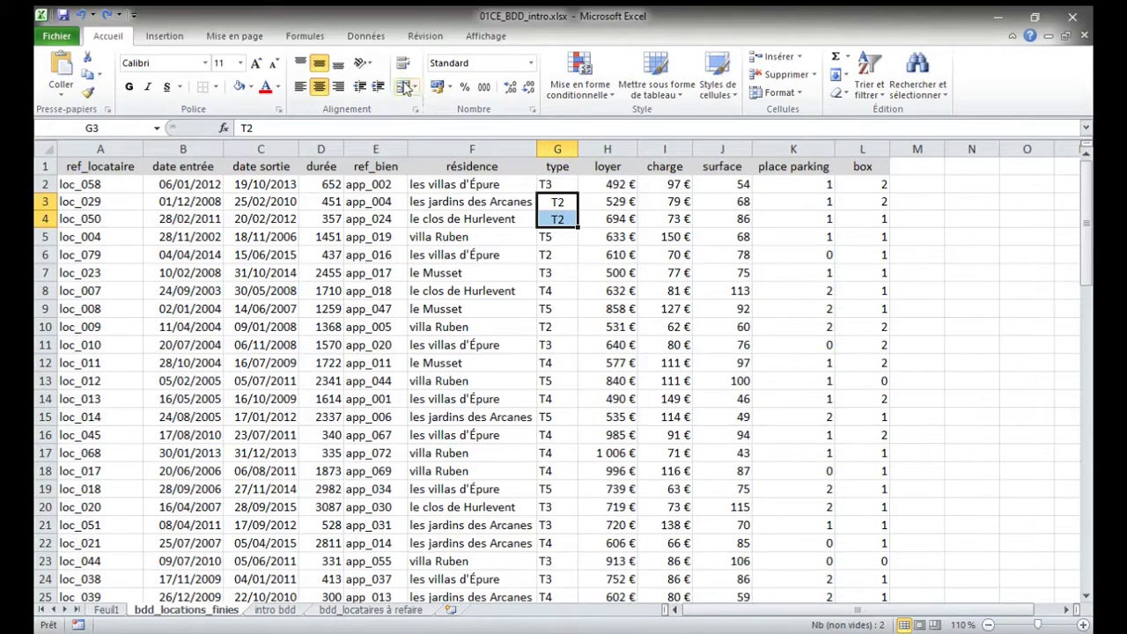
{"action": "left_click", "coordinate": [404, 86]}
{"action": "left_click", "coordinate": [522, 385]}
Step: Test whole-table selection from the ref_bien cell E12 with the merged type cell in place
{"action": "left_click_drag", "start_coordinate": [511, 363], "coordinate": [475, 381]}
{"action": "left_click", "coordinate": [385, 365]}
{"action": "key", "text": "ctrl+a"}
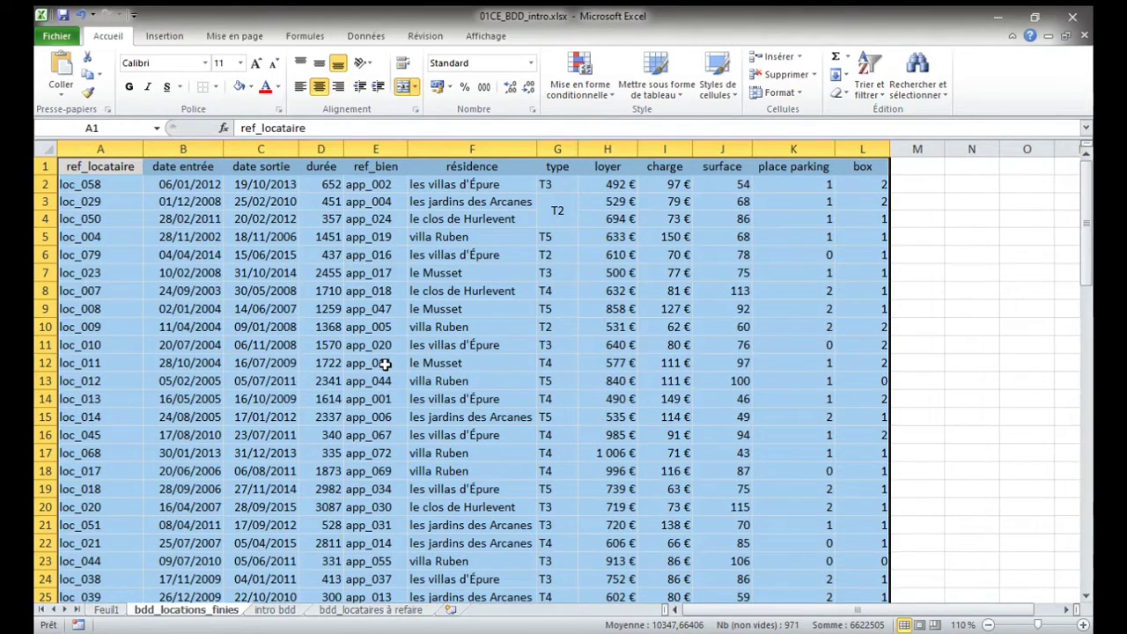
{"action": "left_click", "coordinate": [468, 413]}
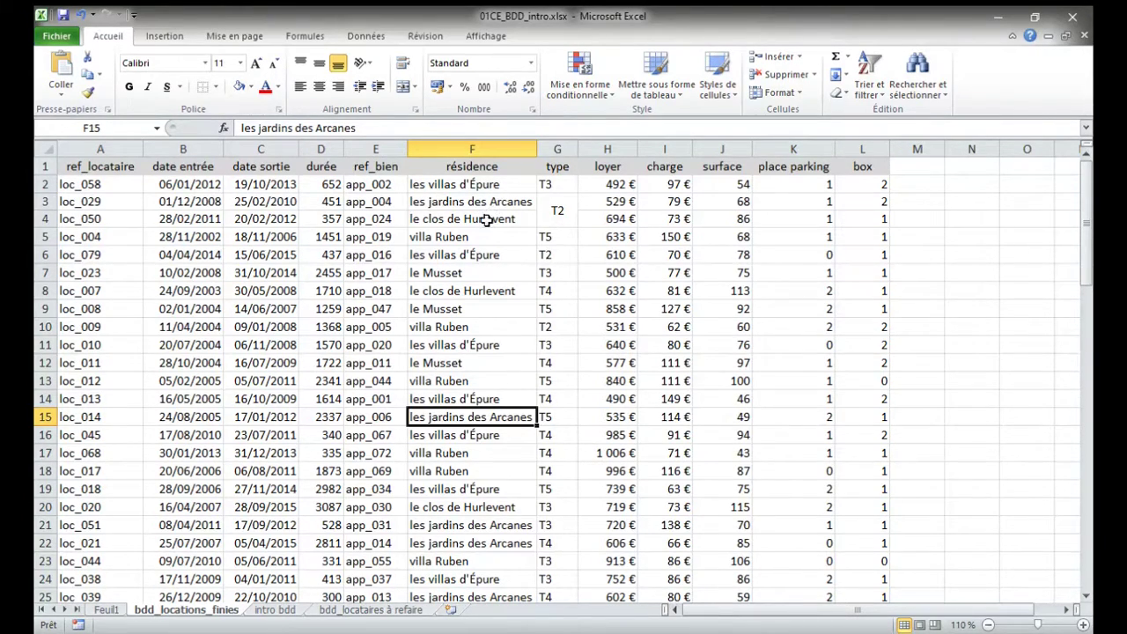
Step: Unmerge the type cell spanning G3:G4
{"action": "left_click", "coordinate": [566, 211]}
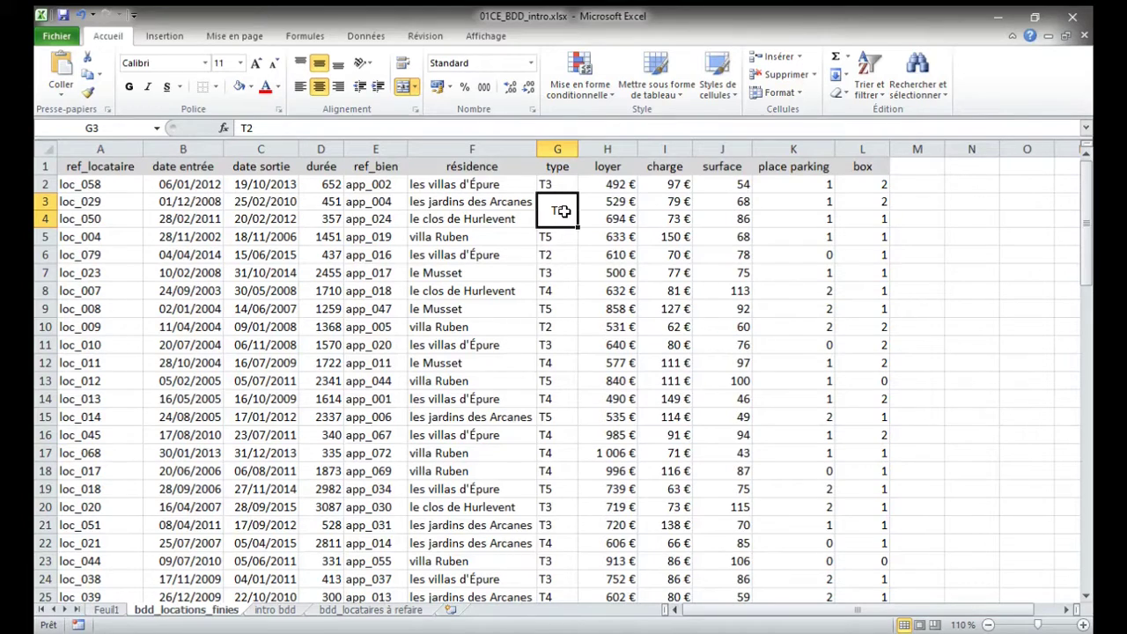
{"action": "left_click", "coordinate": [415, 87]}
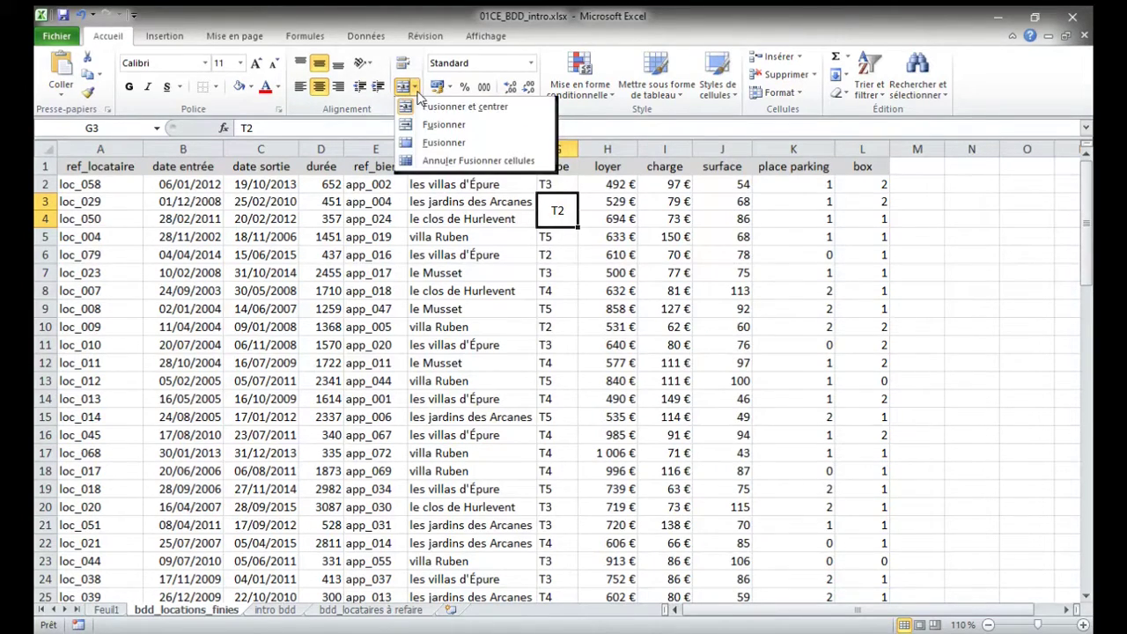
{"action": "left_click", "coordinate": [432, 161]}
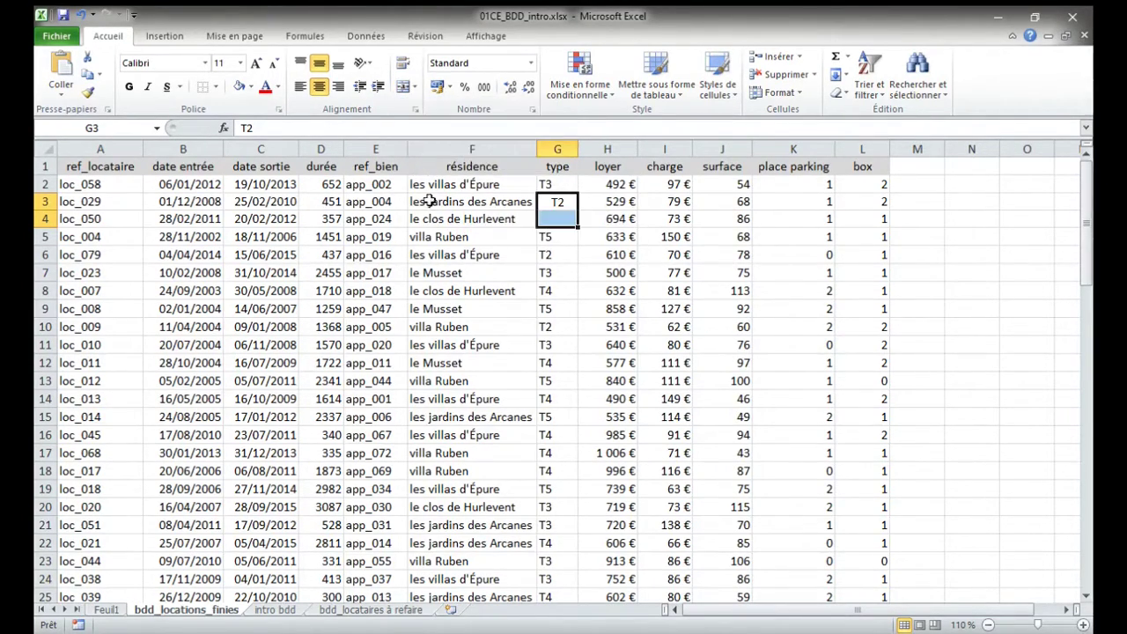
{"action": "left_click", "coordinate": [550, 309]}
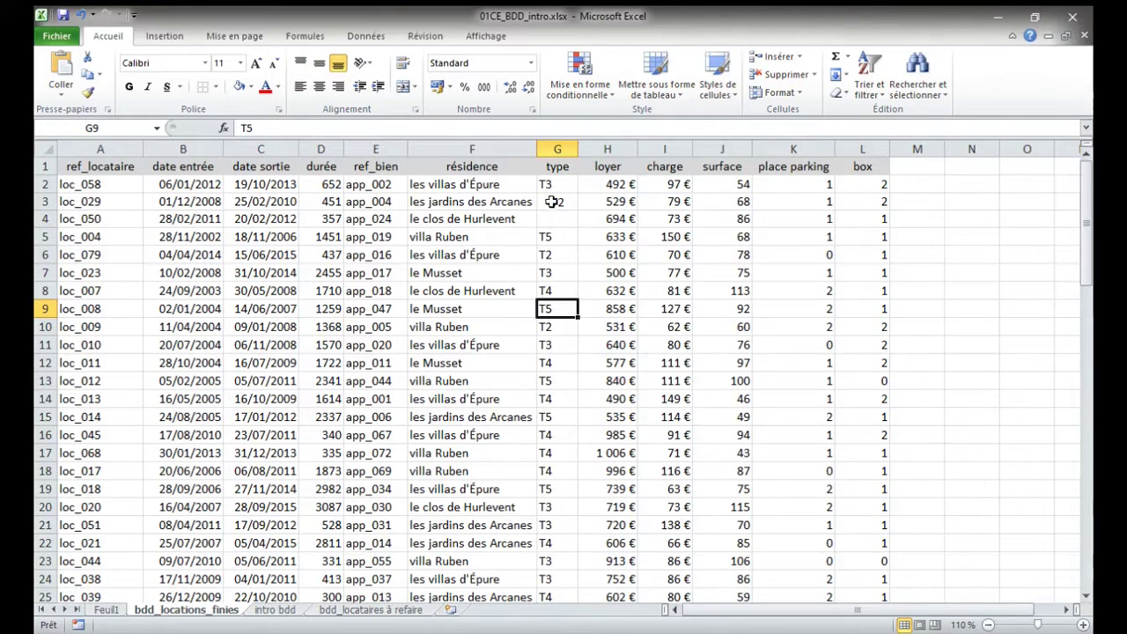
Step: Enter T2 in cell G4 and T5 in cell G5 of the type column
{"action": "left_click", "coordinate": [555, 221]}
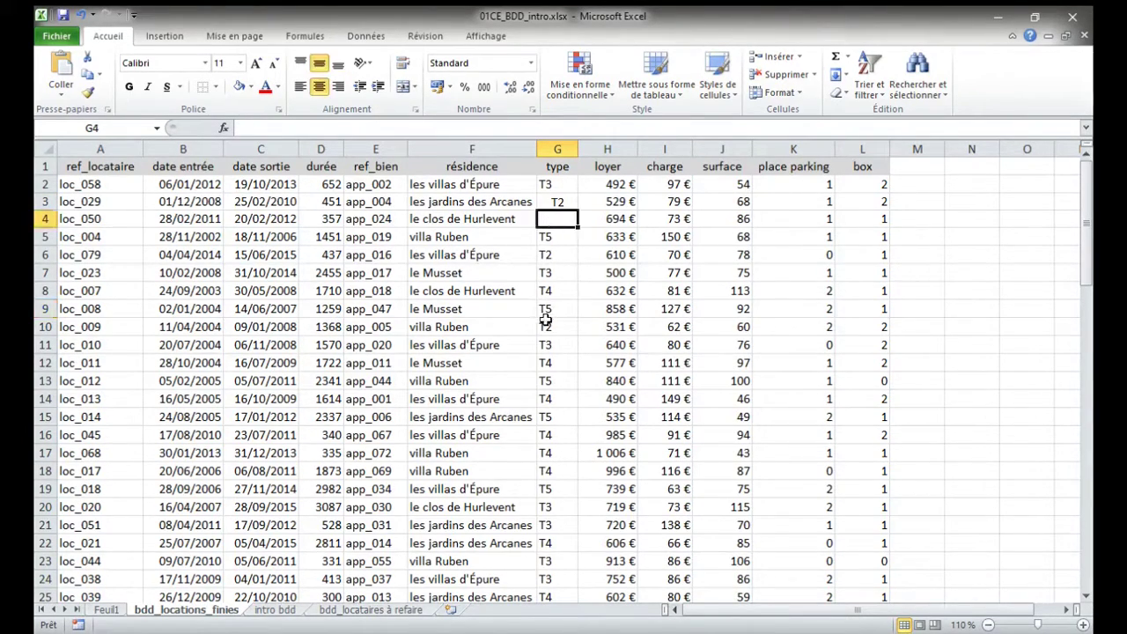
{"action": "type", "text": "T2"}
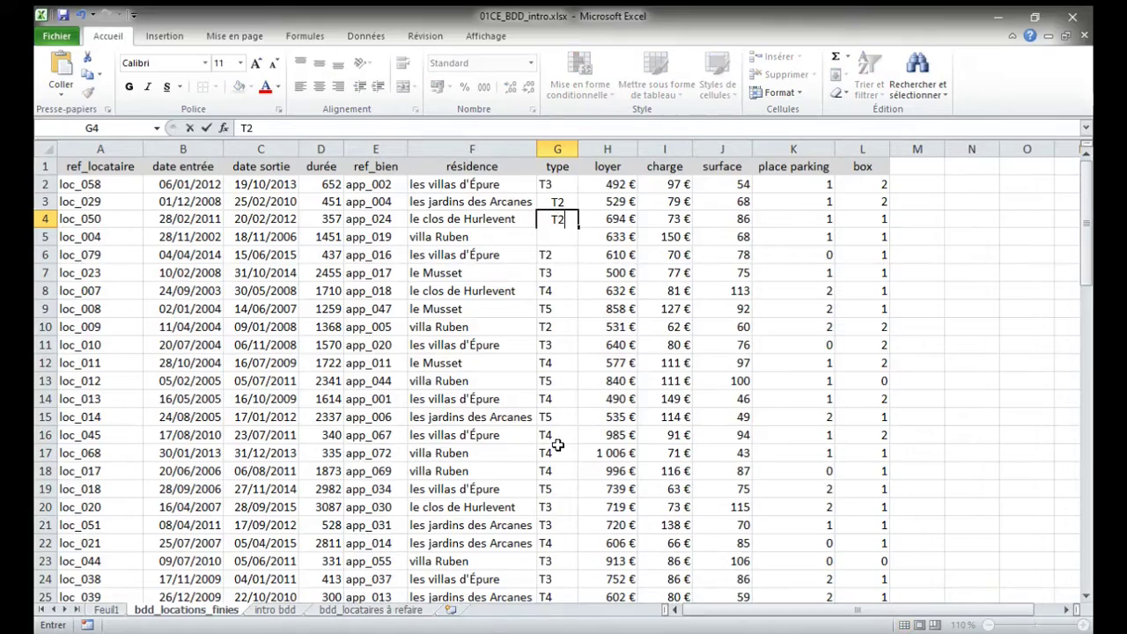
{"action": "key", "text": "Return"}
{"action": "type", "text": "T5"}
{"action": "key", "text": "ctrl+Return"}
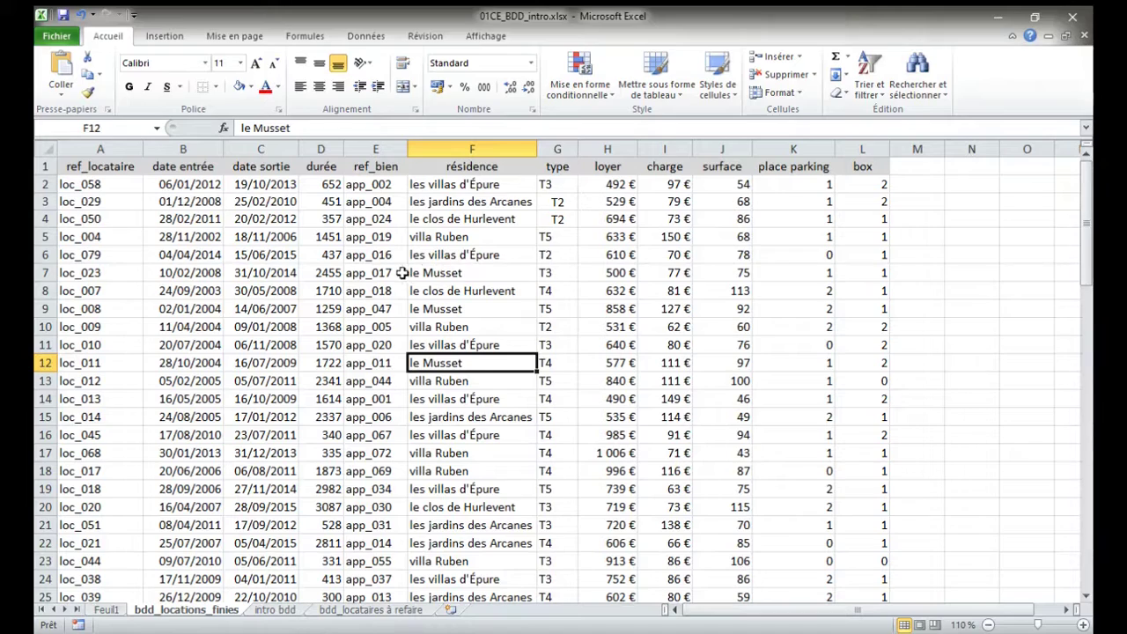
Step: Insert an empty row above the table's header row
{"action": "left_click", "coordinate": [40, 166]}
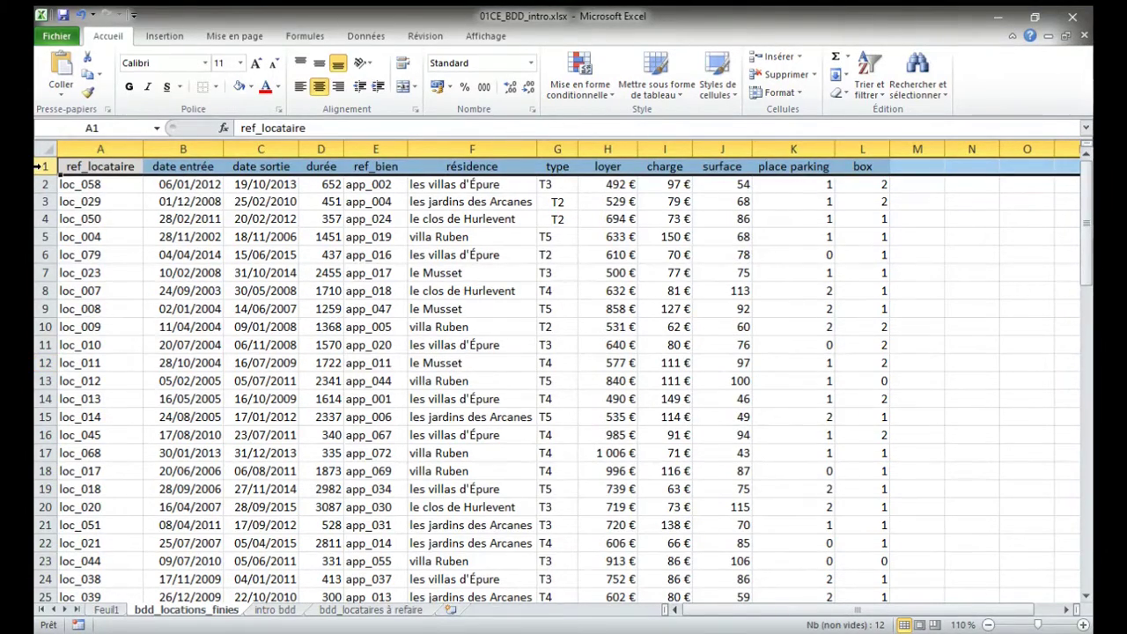
{"action": "right_click", "coordinate": [40, 167]}
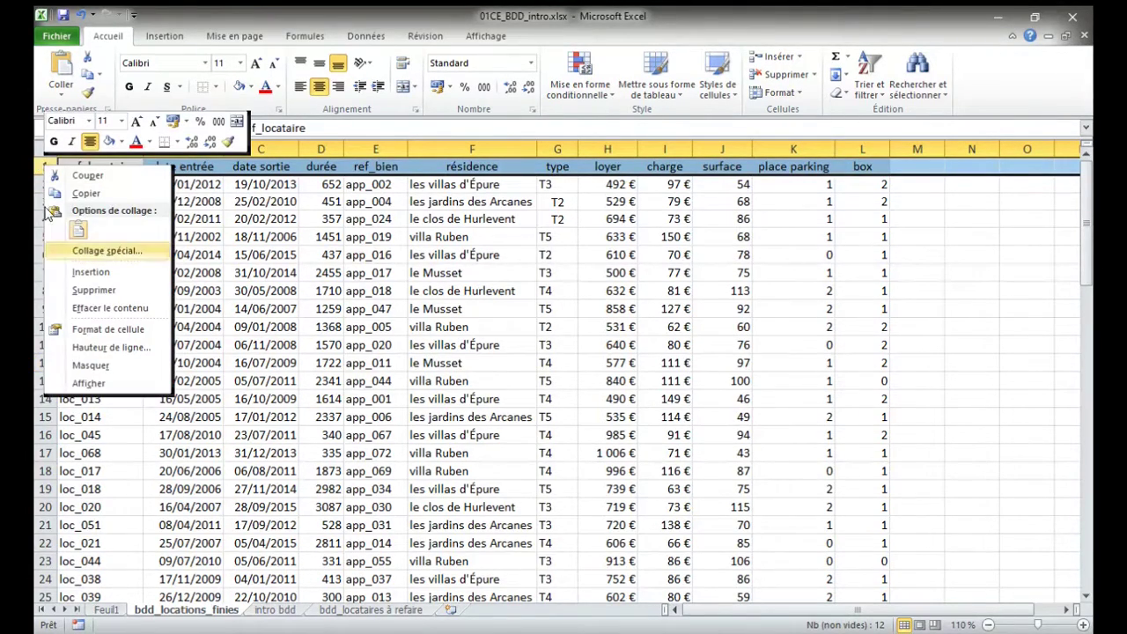
{"action": "left_click", "coordinate": [97, 272]}
{"action": "left_click", "coordinate": [379, 330]}
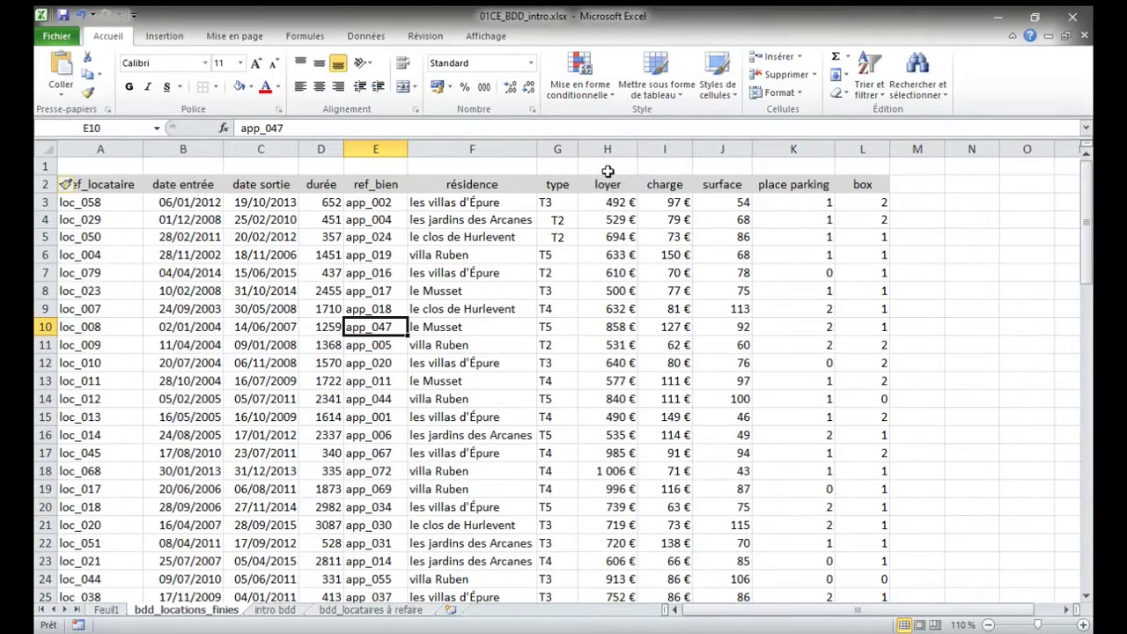
Step: Merge and center H1:I1 above the loyer and charge headers and enter the heading COUT
{"action": "left_click_drag", "start_coordinate": [608, 168], "coordinate": [665, 167]}
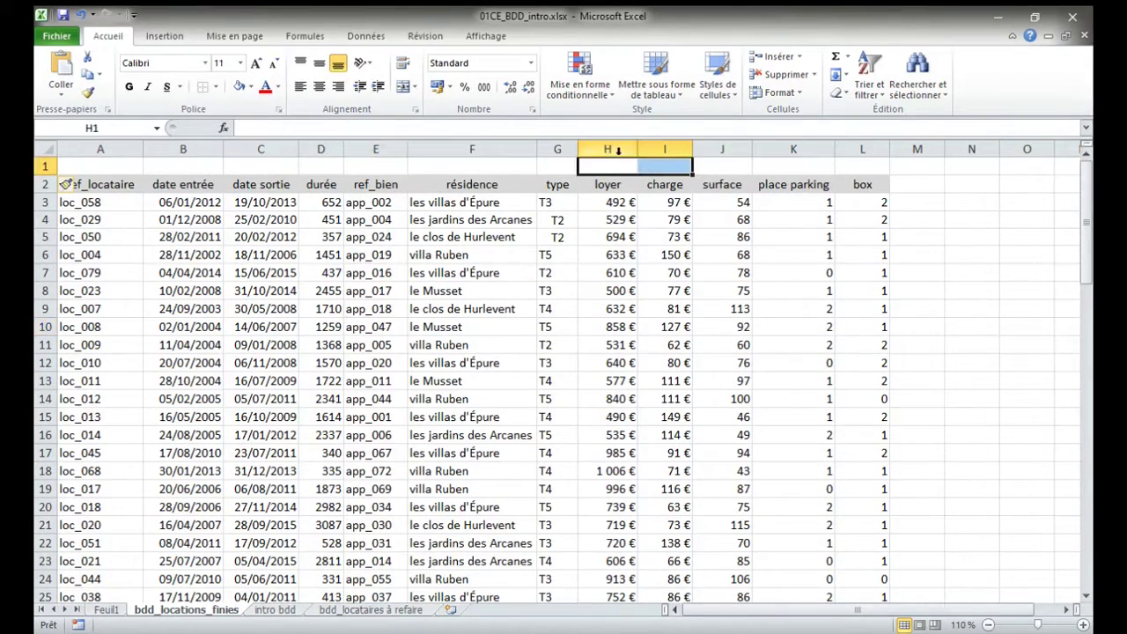
{"action": "left_click", "coordinate": [406, 91]}
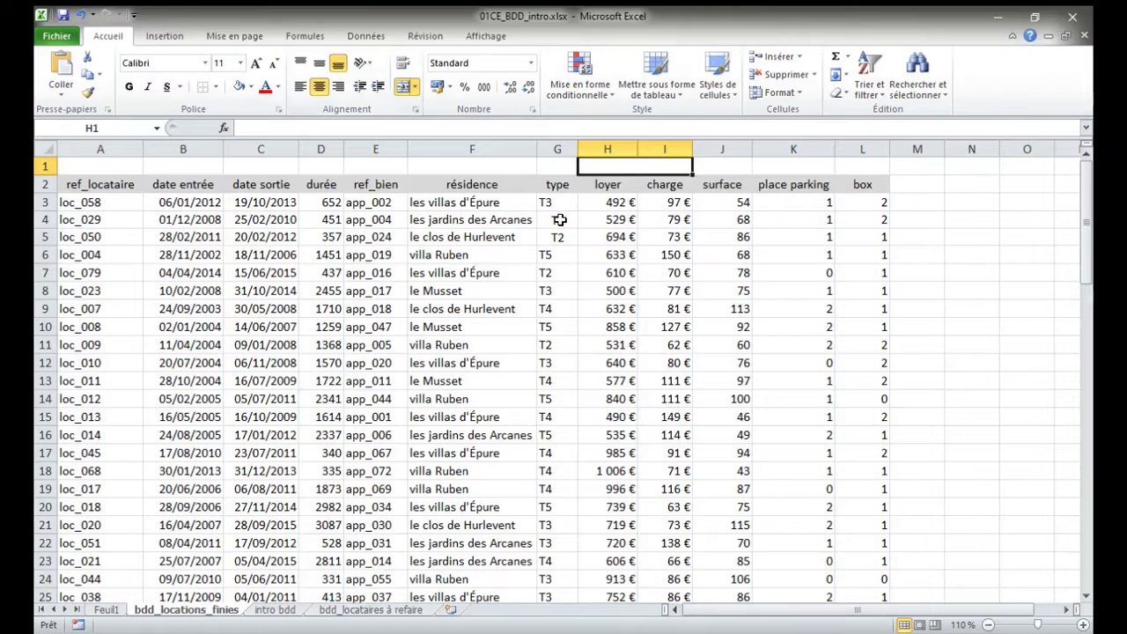
{"action": "type", "text": "COUT"}
{"action": "key", "text": "Return"}
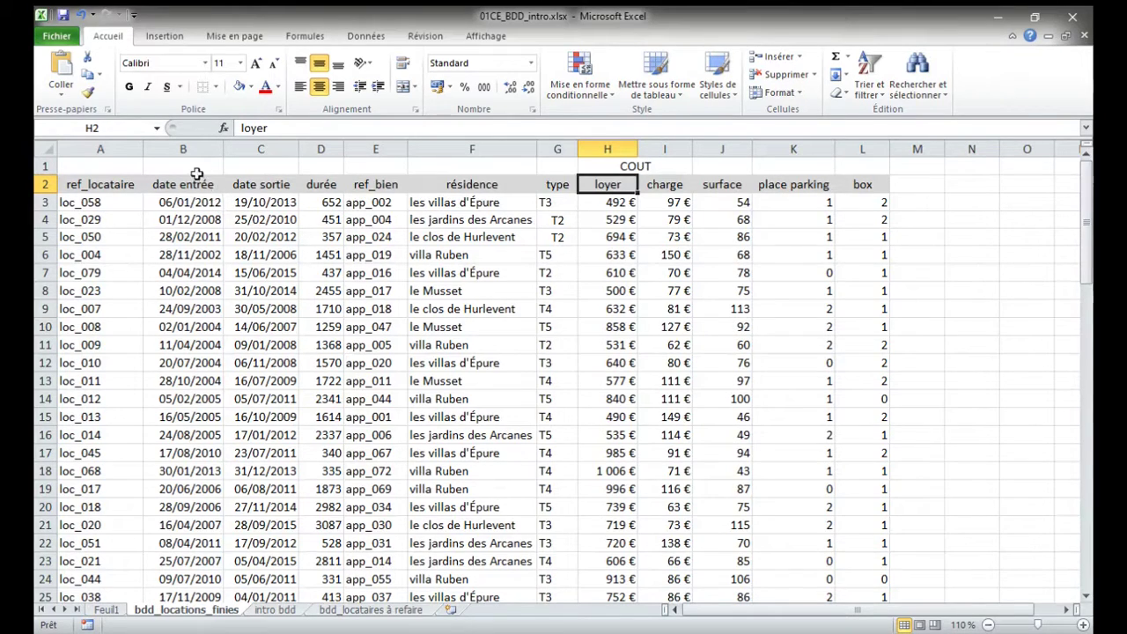
Step: Merge and center B1:D1 above the date and durée headers and enter the heading DUREE LOCATION
{"action": "left_click_drag", "start_coordinate": [194, 167], "coordinate": [324, 167]}
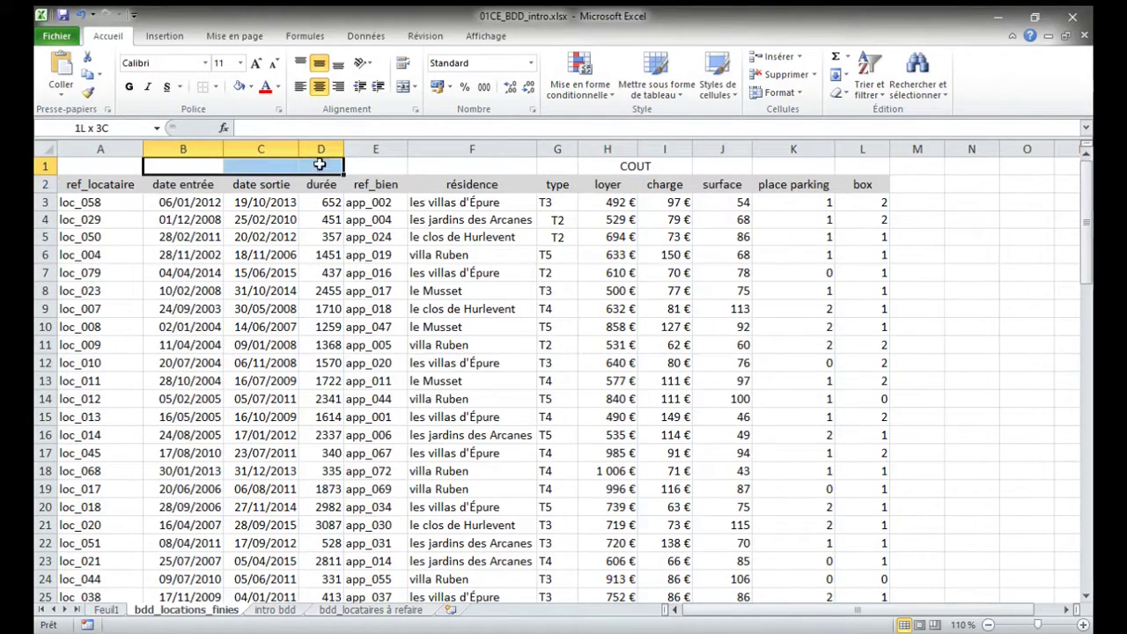
{"action": "left_click", "coordinate": [401, 88]}
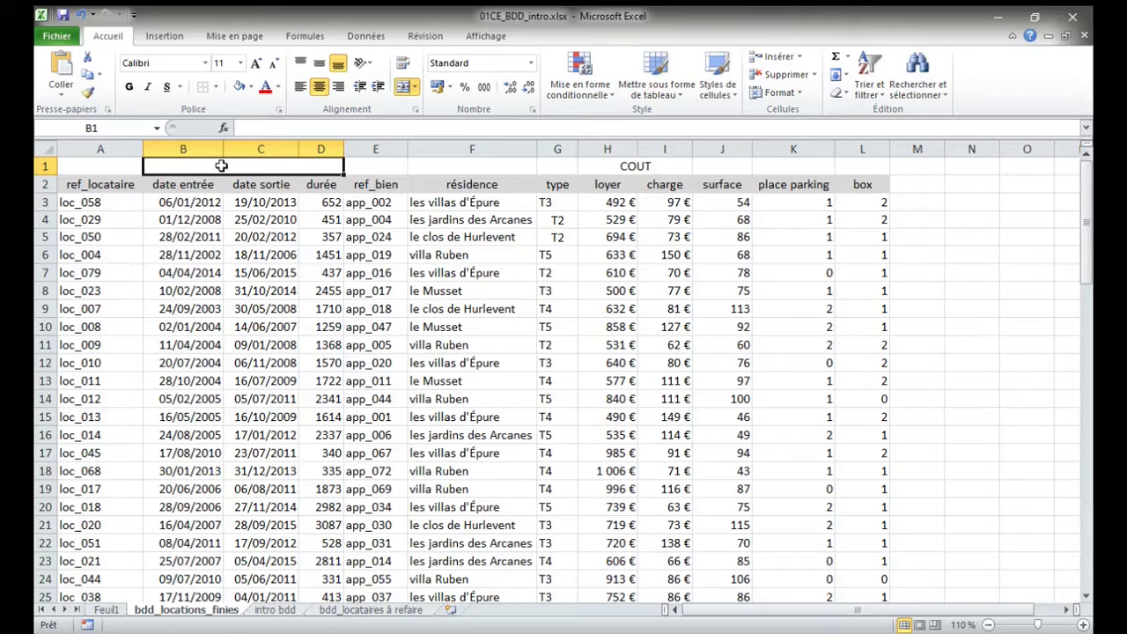
{"action": "type", "text": "DUR"}
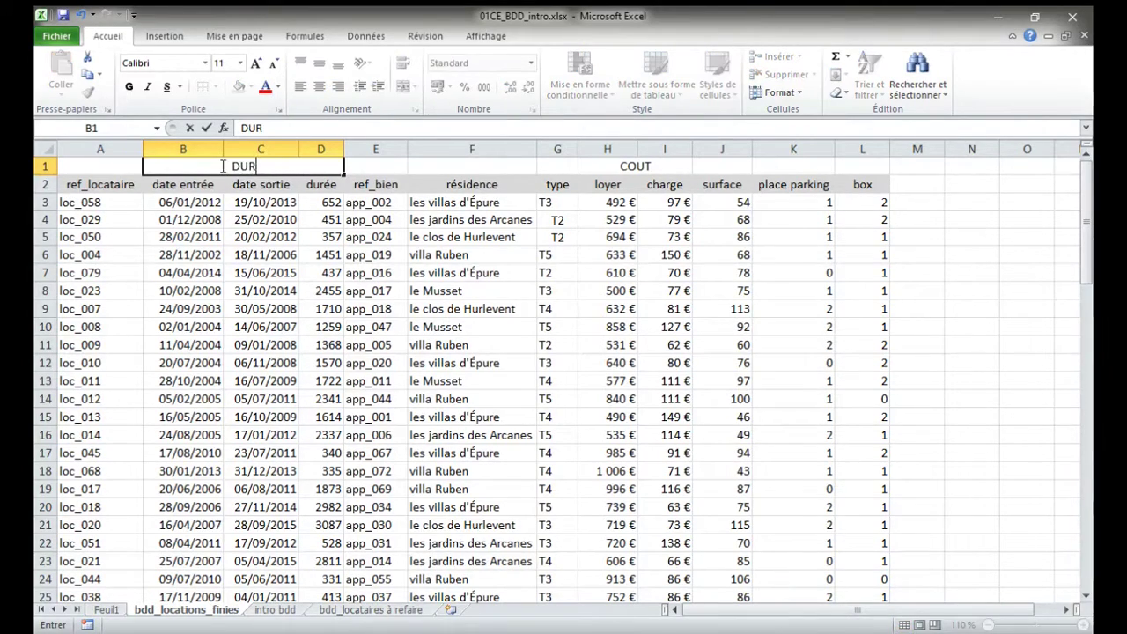
{"action": "type", "text": "EE LOCATION"}
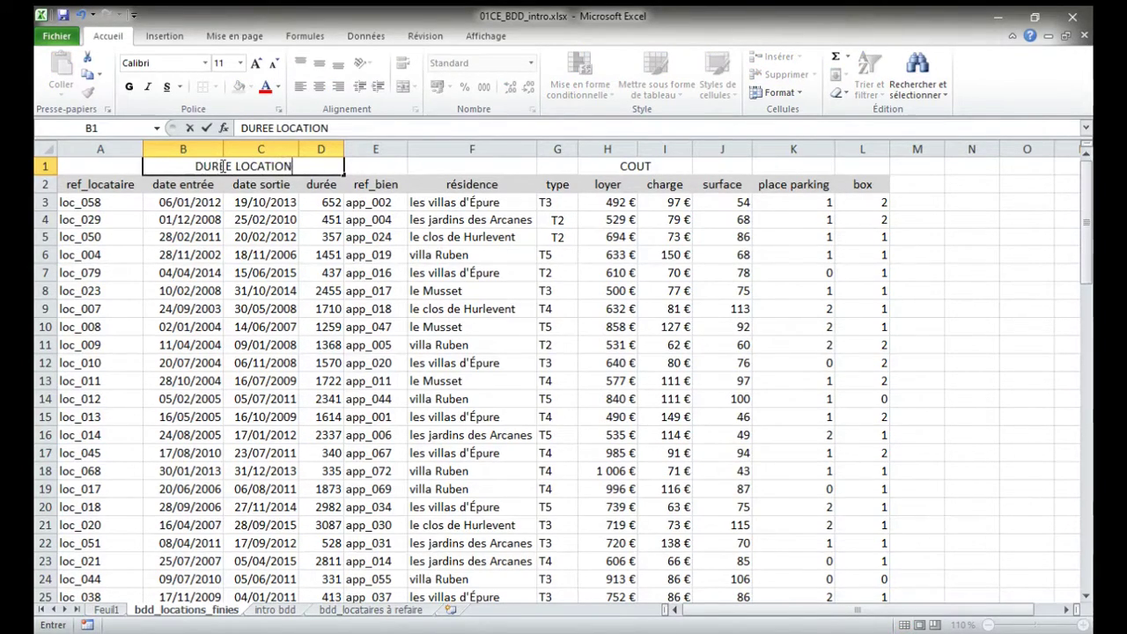
{"action": "key", "text": "Return"}
{"action": "left_click", "coordinate": [245, 324]}
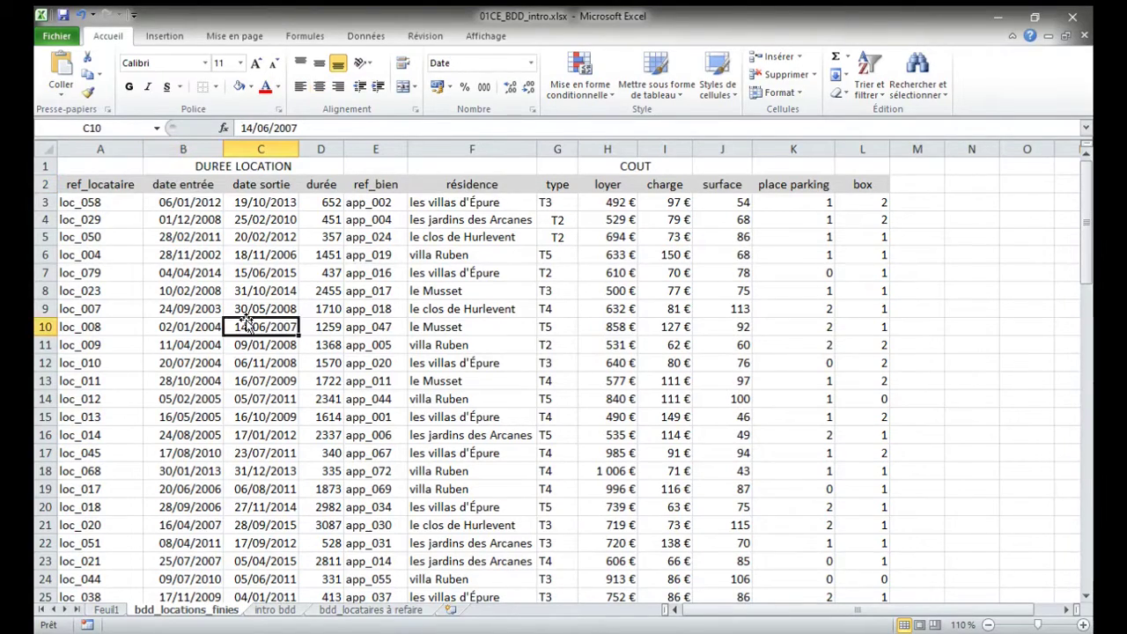
Step: Test whole-table selection from the résidence cell F12 with the merged headings directly above the header row
{"action": "left_click", "coordinate": [457, 367]}
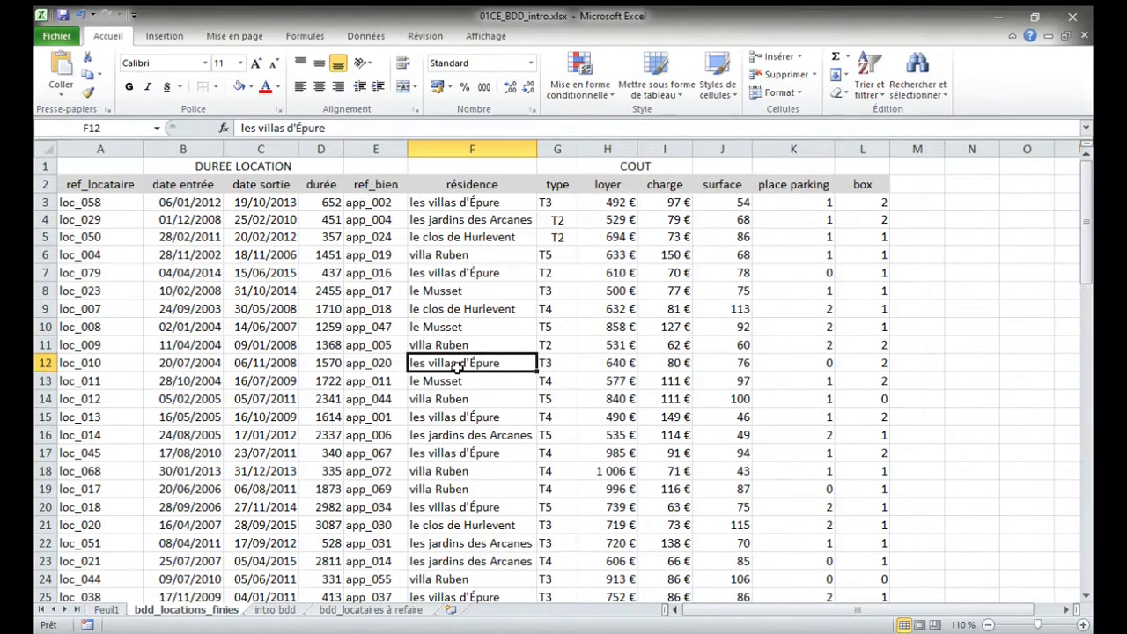
{"action": "key", "text": "ctrl+a"}
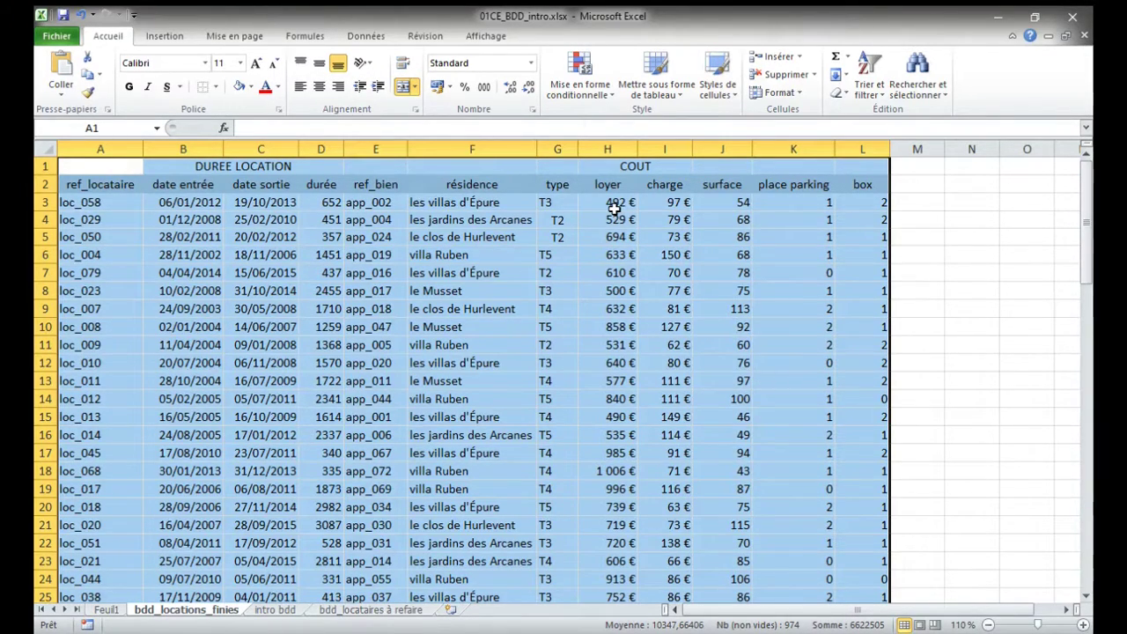
{"action": "left_click", "coordinate": [472, 350]}
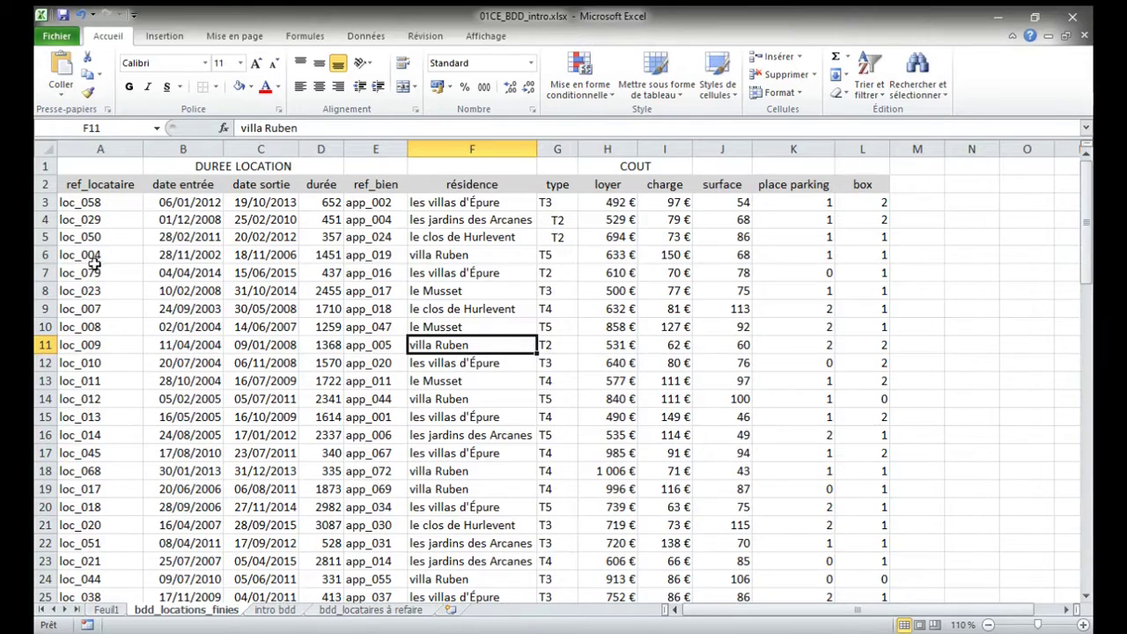
Step: Insert an empty row between the merged headings and the column header row
{"action": "left_click", "coordinate": [41, 185]}
{"action": "right_click", "coordinate": [41, 185]}
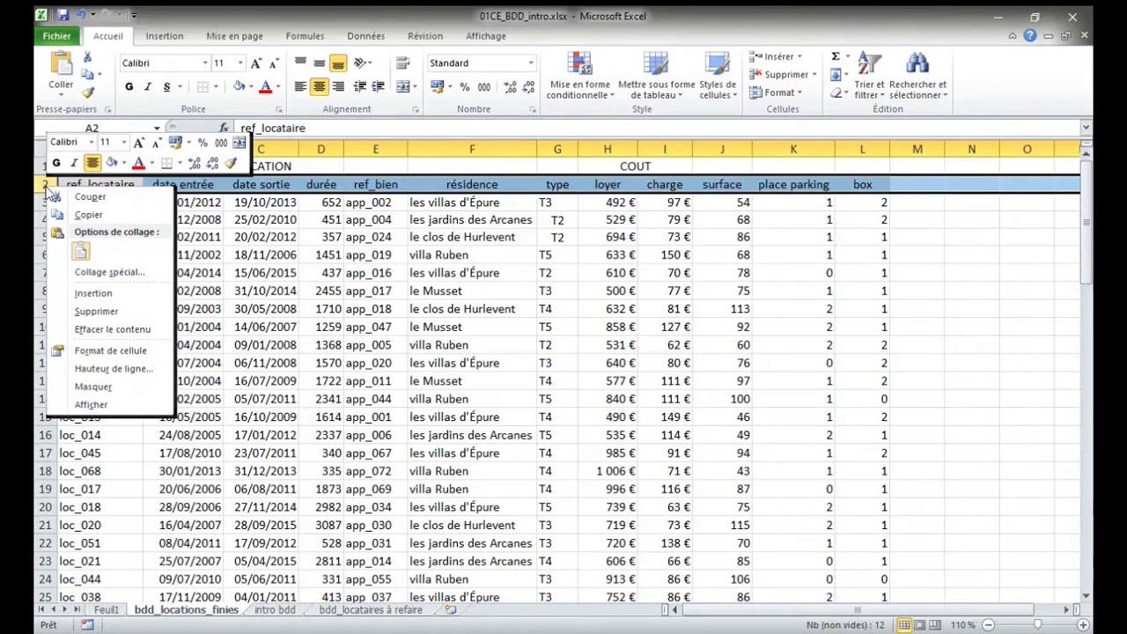
{"action": "left_click", "coordinate": [97, 298]}
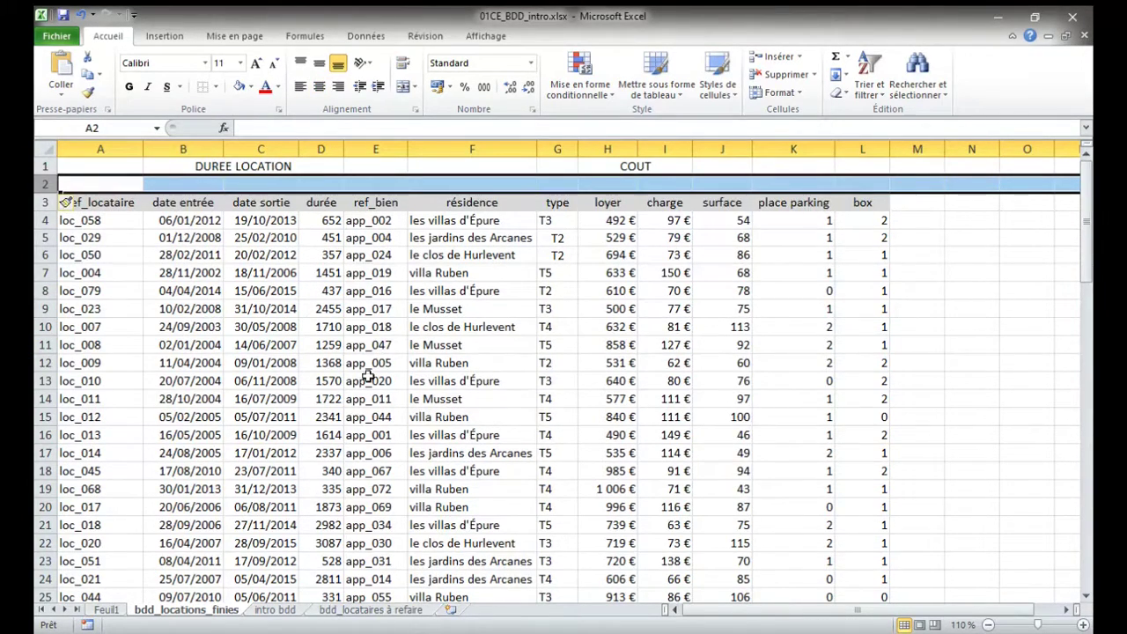
Step: Test whole-table selection from the résidence cell F15 with the empty separator row in place
{"action": "left_click", "coordinate": [336, 414]}
{"action": "left_click", "coordinate": [468, 414]}
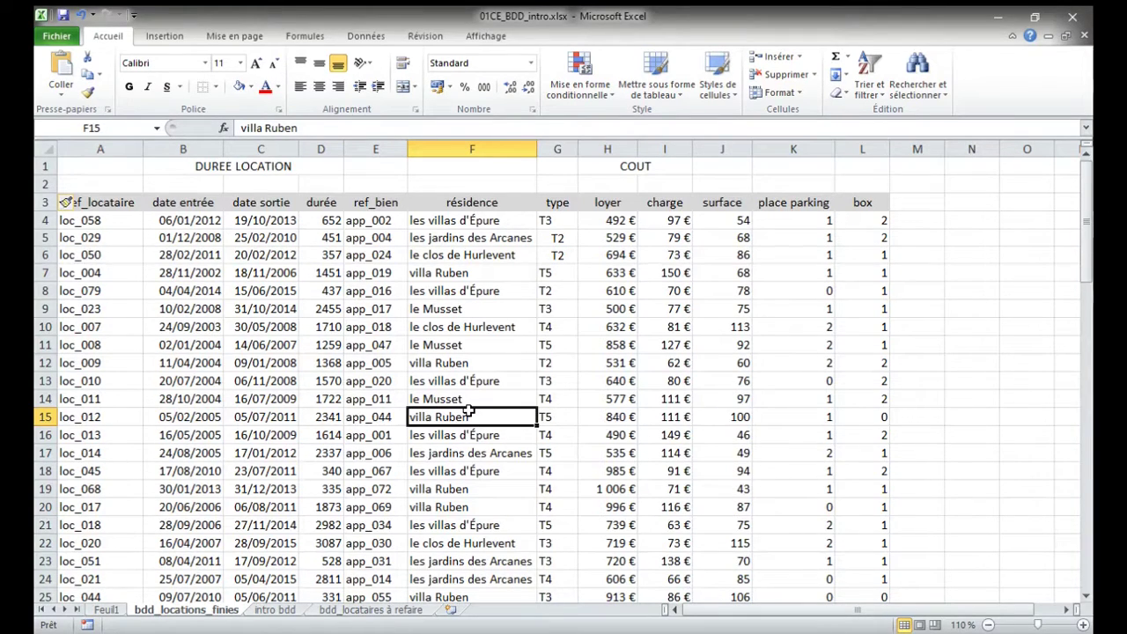
{"action": "key", "text": "ctrl+a"}
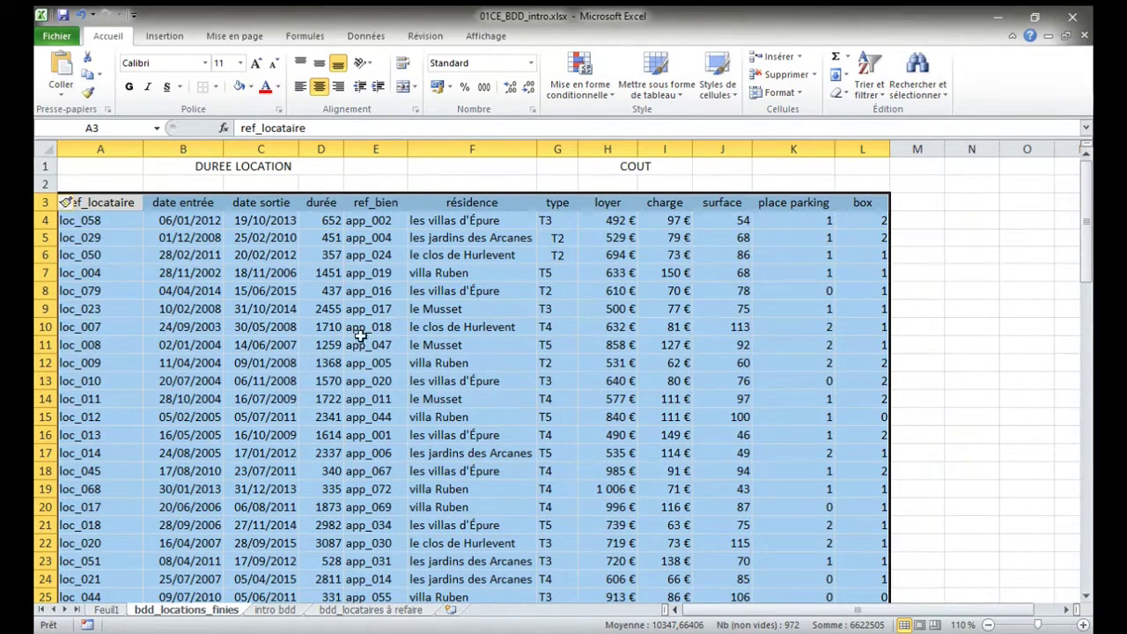
{"action": "left_click", "coordinate": [238, 310]}
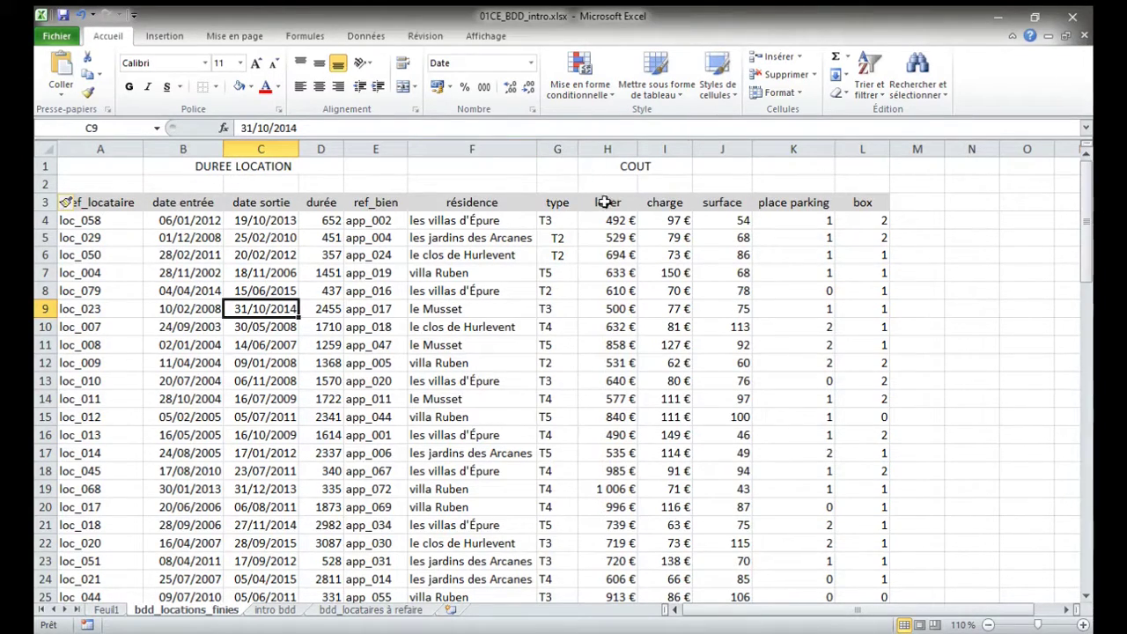
Step: Hide the empty row 2 between the merged headings and the column headers
{"action": "left_click", "coordinate": [41, 184]}
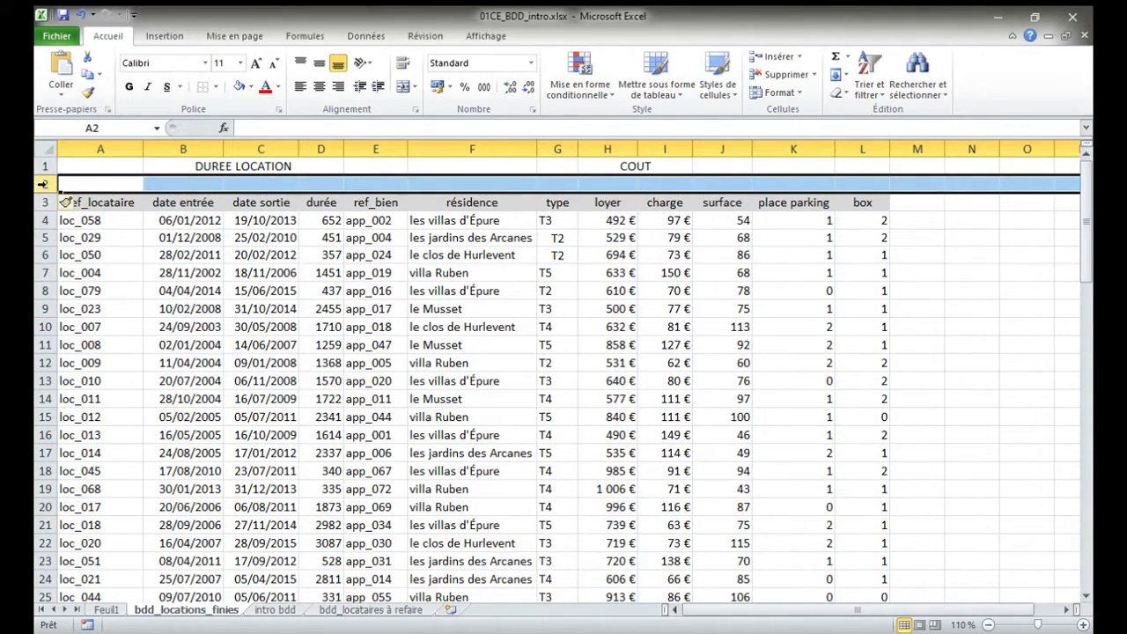
{"action": "right_click", "coordinate": [42, 184]}
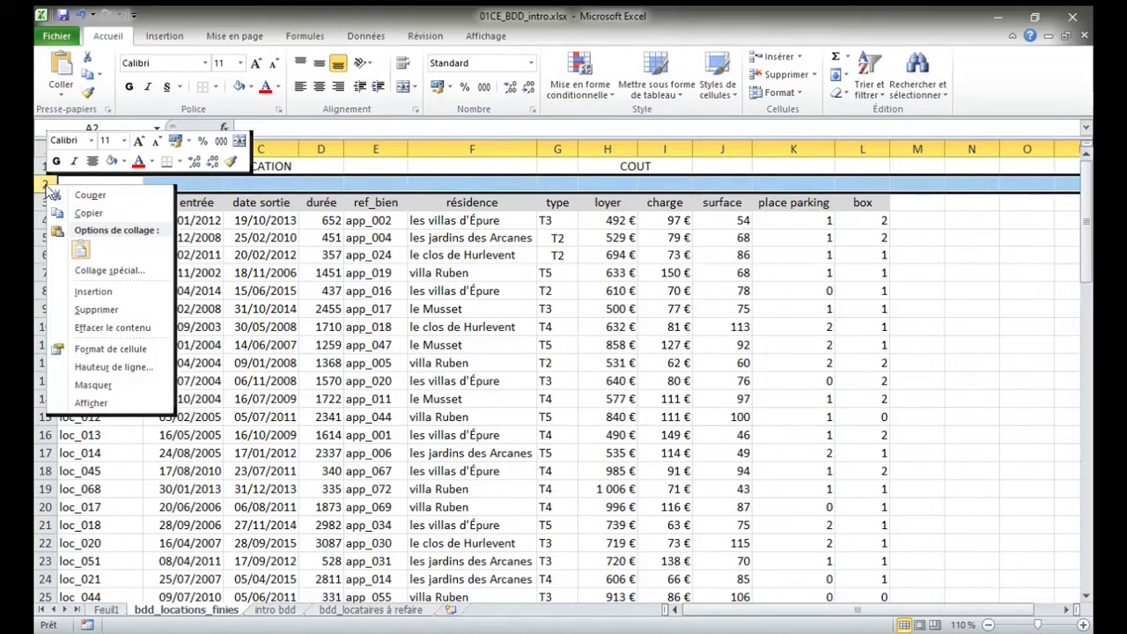
{"action": "left_click", "coordinate": [93, 385]}
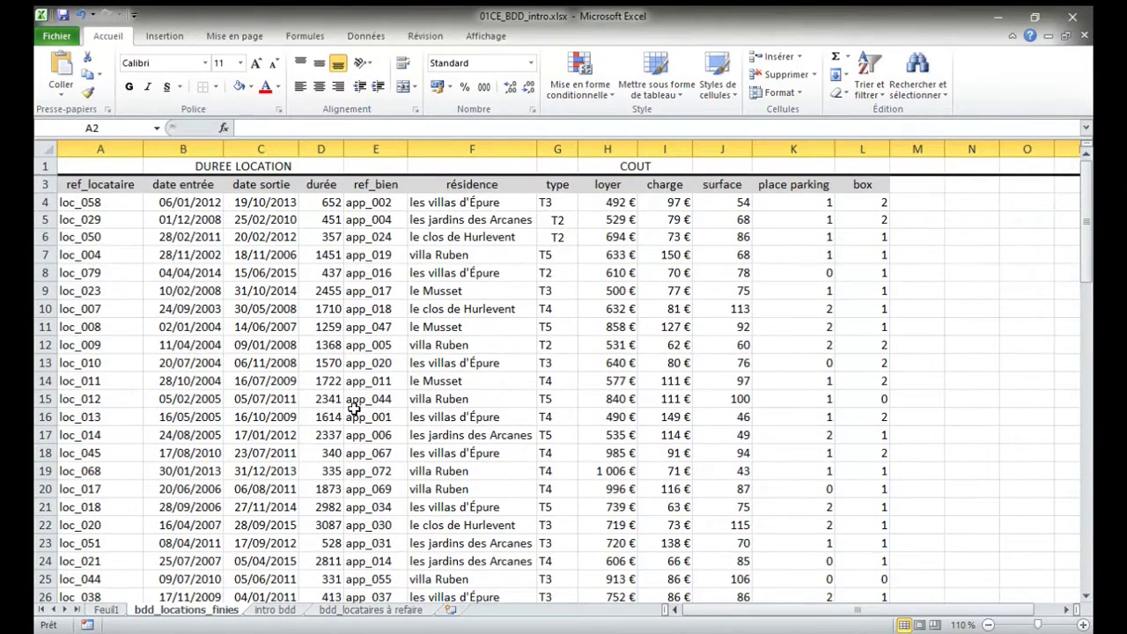
Step: Test whole-table selection from the résidence cell F13 with the separator row hidden
{"action": "left_click", "coordinate": [372, 401]}
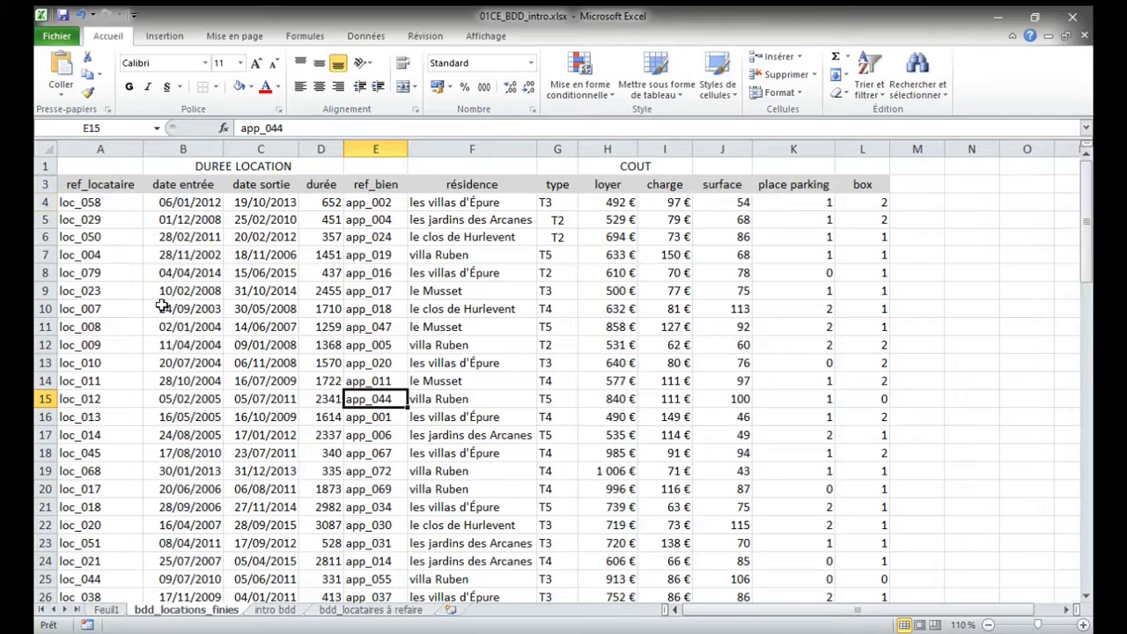
{"action": "left_click", "coordinate": [470, 363]}
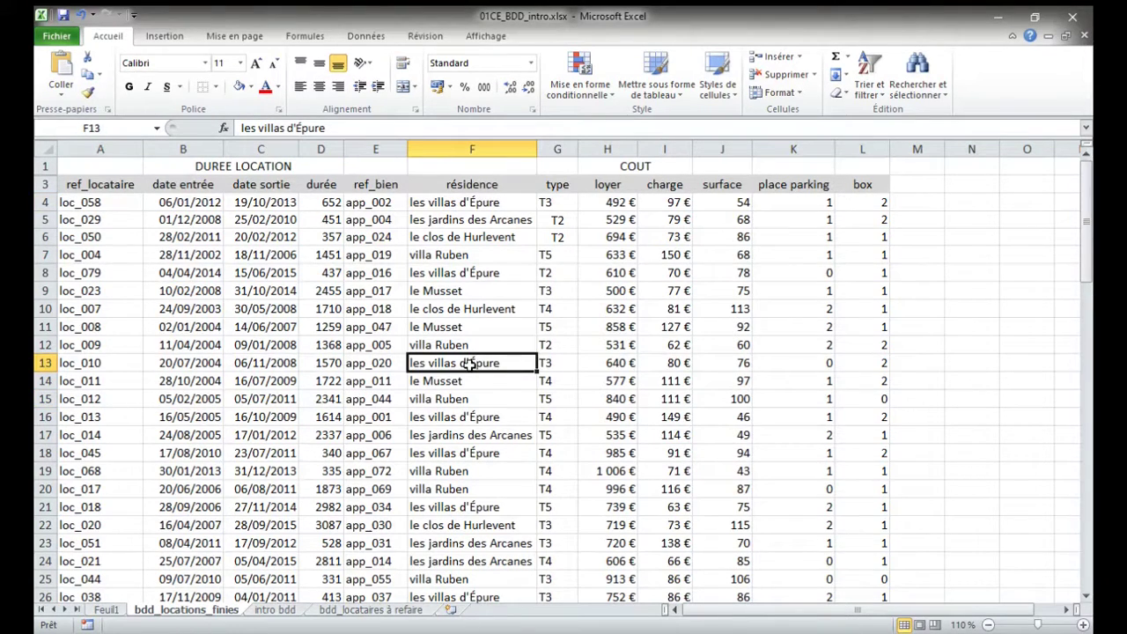
{"action": "key", "text": "ctrl+a"}
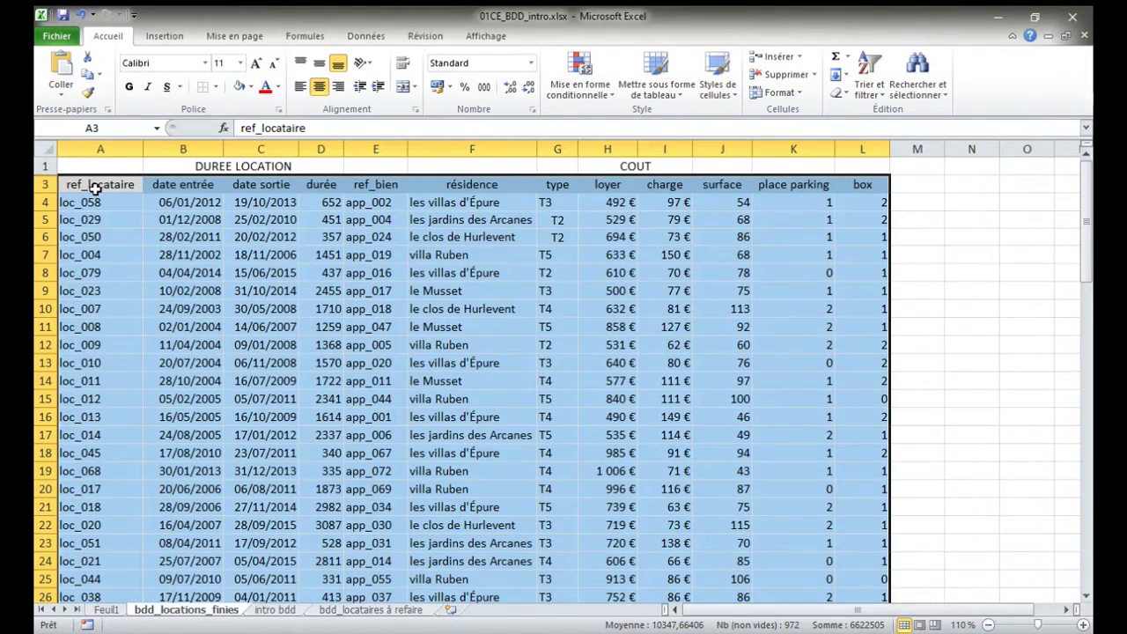
Step: Select all the rent values in the loyer column, H4 to H83, to check their summary statistics
{"action": "left_click", "coordinate": [454, 371]}
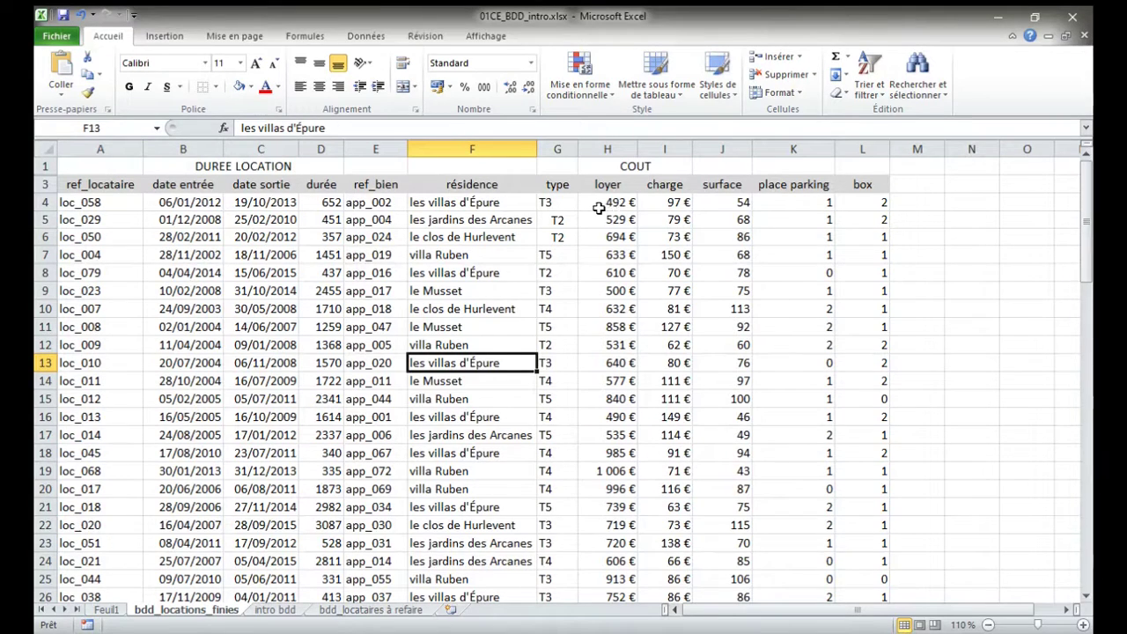
{"action": "left_click_drag", "start_coordinate": [599, 203], "coordinate": [614, 564]}
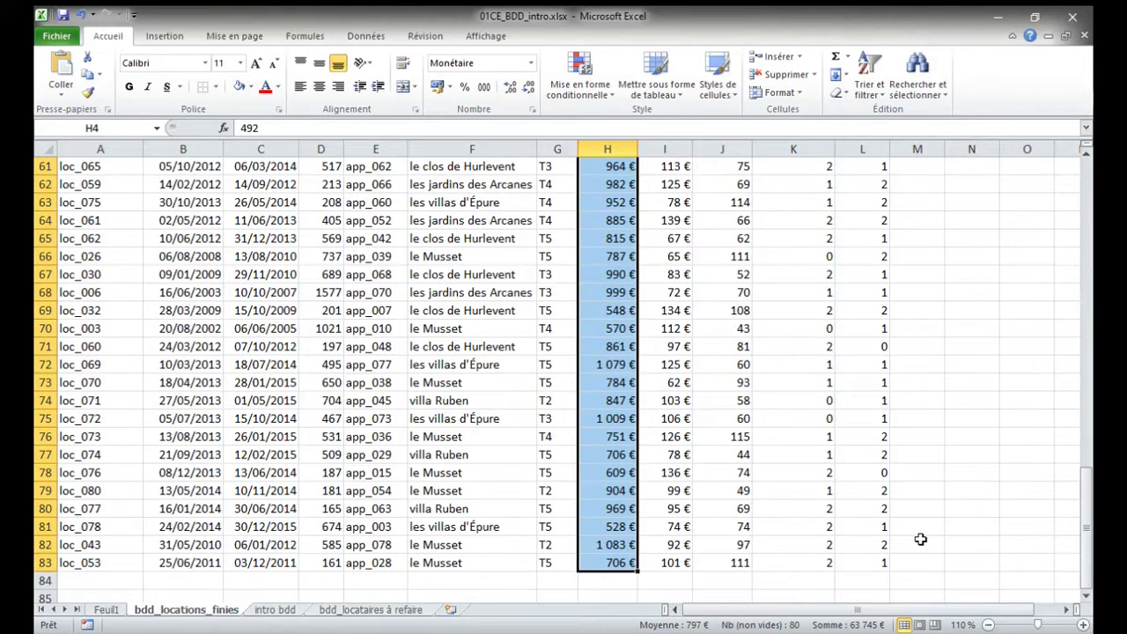
{"action": "scroll", "coordinate": [783, 393], "scroll_direction": "up", "scroll_amount": 17}
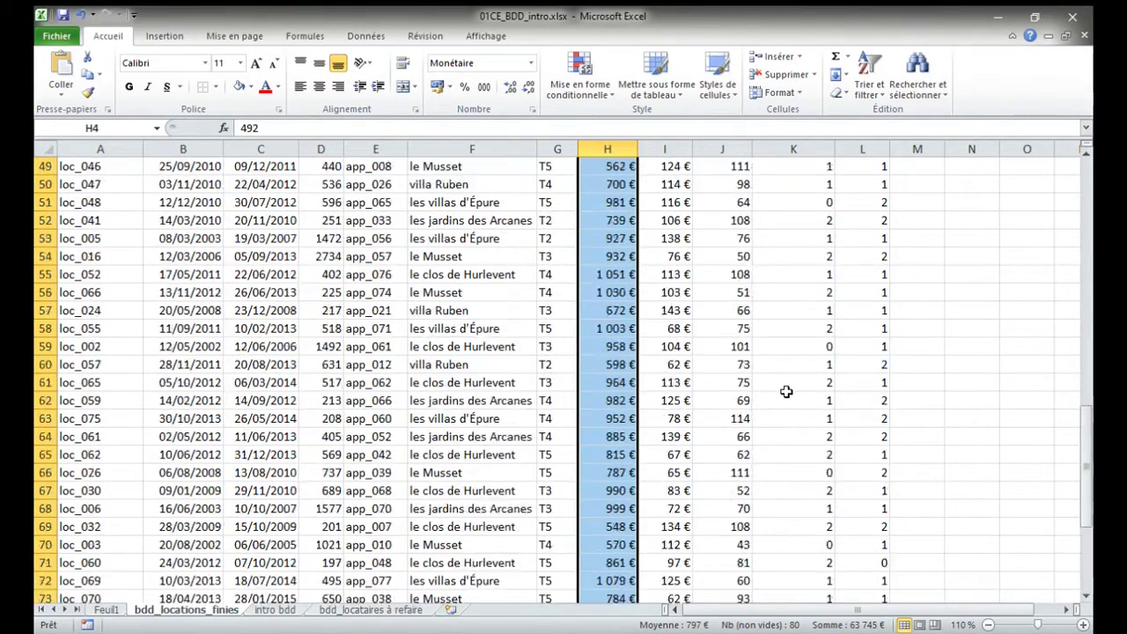
{"action": "scroll", "coordinate": [780, 400], "scroll_direction": "up", "scroll_amount": 3}
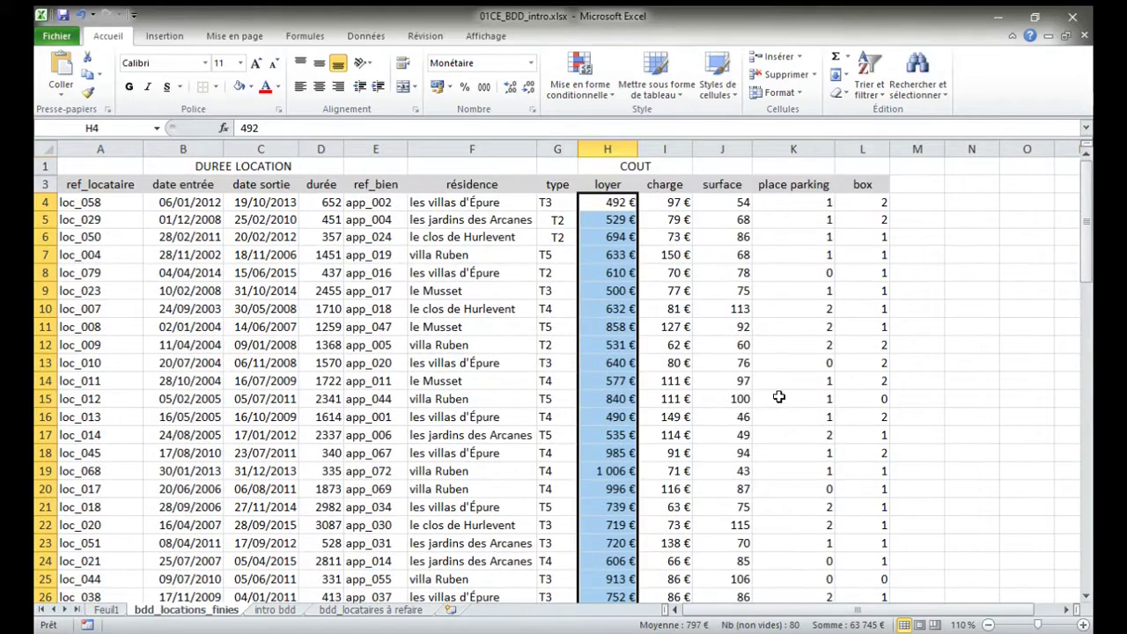
{"action": "left_click", "coordinate": [684, 340]}
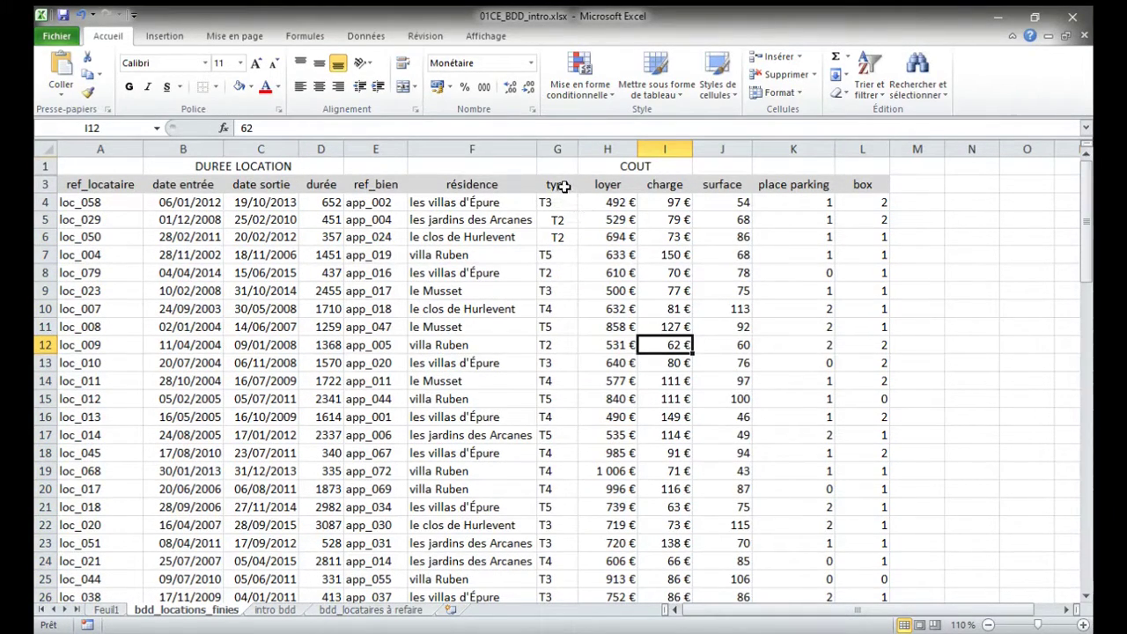
Step: Sort the rental table by the type column in ascending A to Z order and review the sorted rows
{"action": "left_click", "coordinate": [564, 185]}
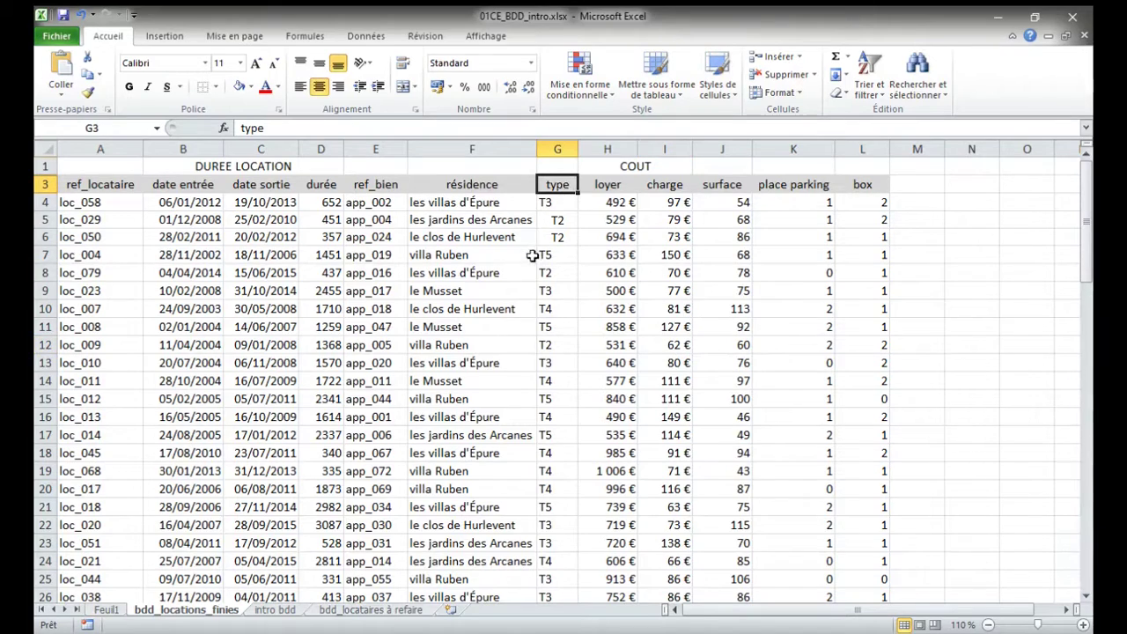
{"action": "left_click", "coordinate": [871, 88]}
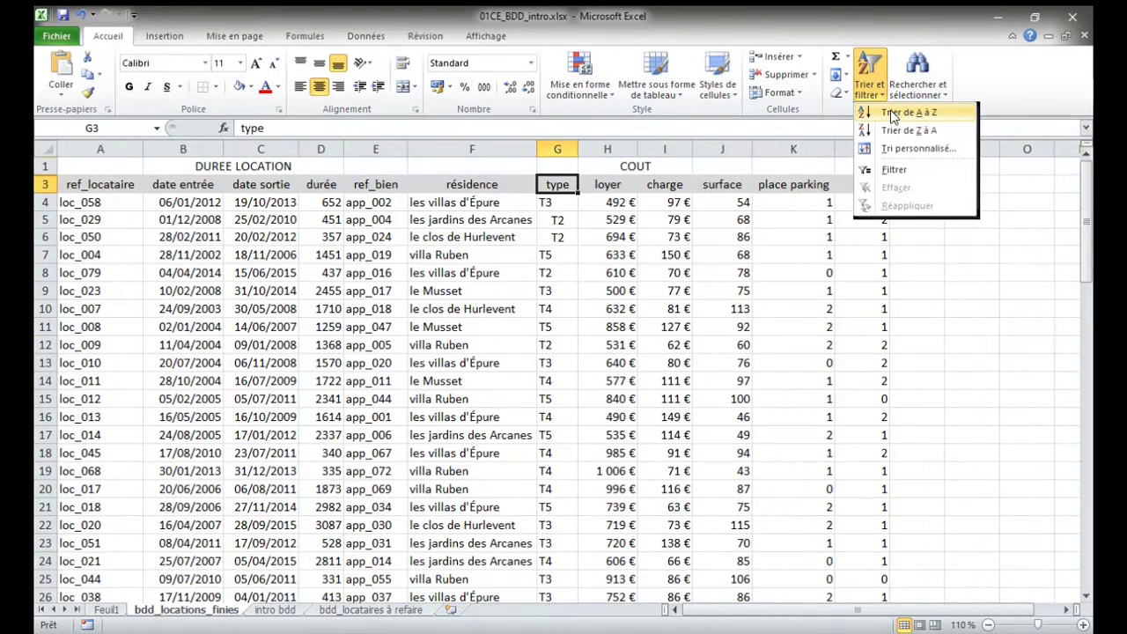
{"action": "left_click", "coordinate": [894, 115]}
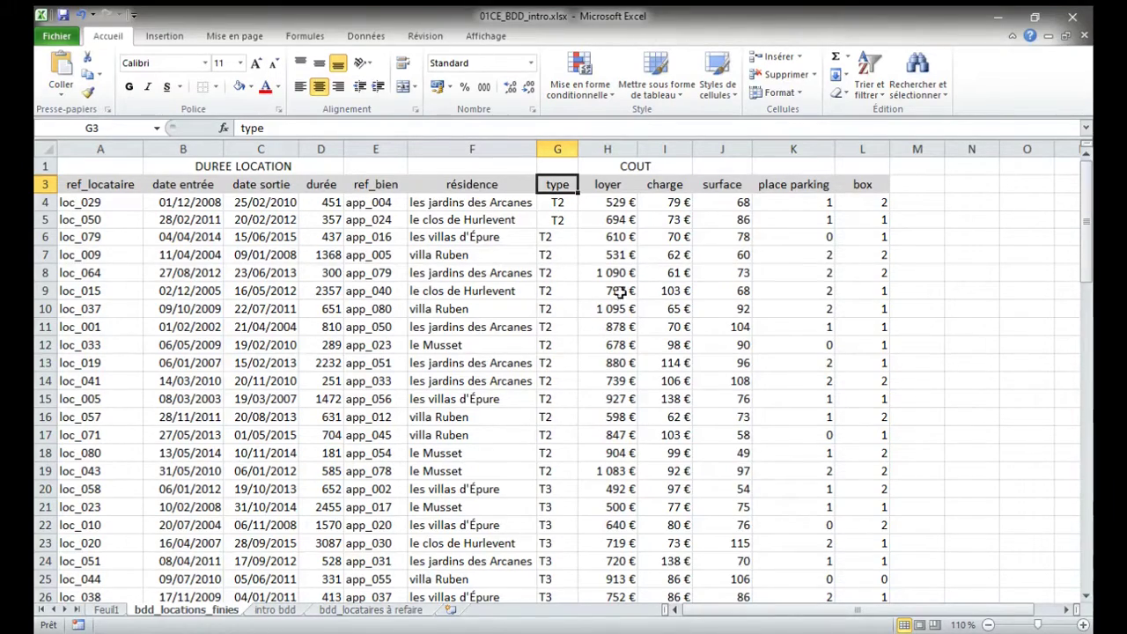
{"action": "scroll", "coordinate": [573, 247], "scroll_direction": "down", "scroll_amount": 9}
{"action": "scroll", "coordinate": [617, 289], "scroll_direction": "down", "scroll_amount": 12}
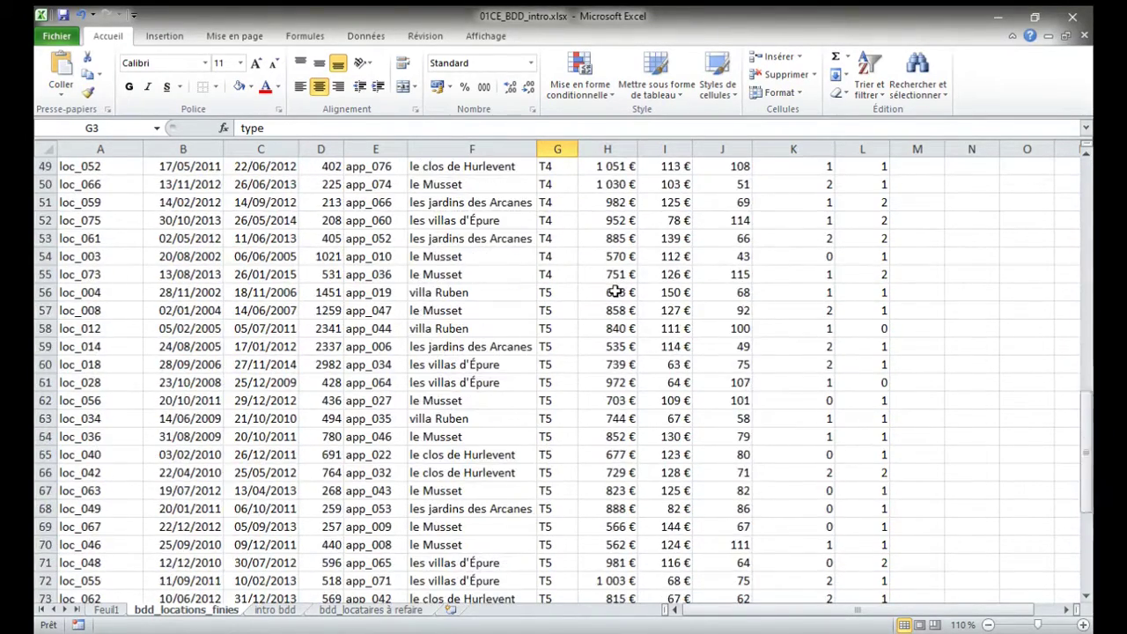
{"action": "scroll", "coordinate": [608, 304], "scroll_direction": "up", "scroll_amount": 6}
{"action": "scroll", "coordinate": [607, 304], "scroll_direction": "up", "scroll_amount": 15}
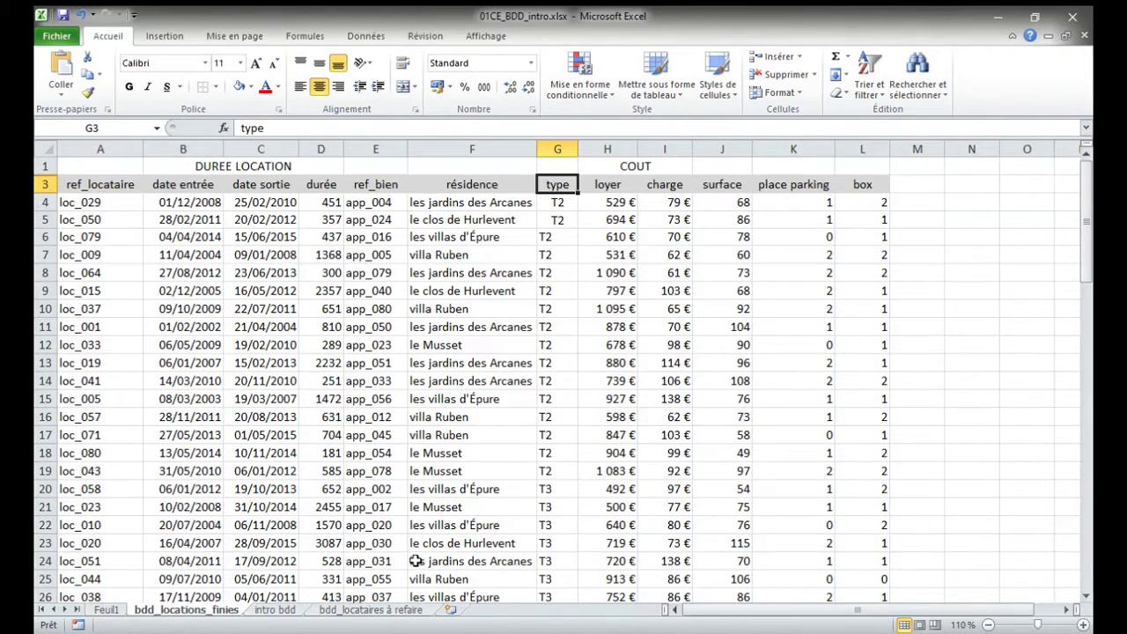
Step: Open the bdd_locataires à refaire sheet and select the empty cell H25 below its table
{"action": "left_click", "coordinate": [327, 612]}
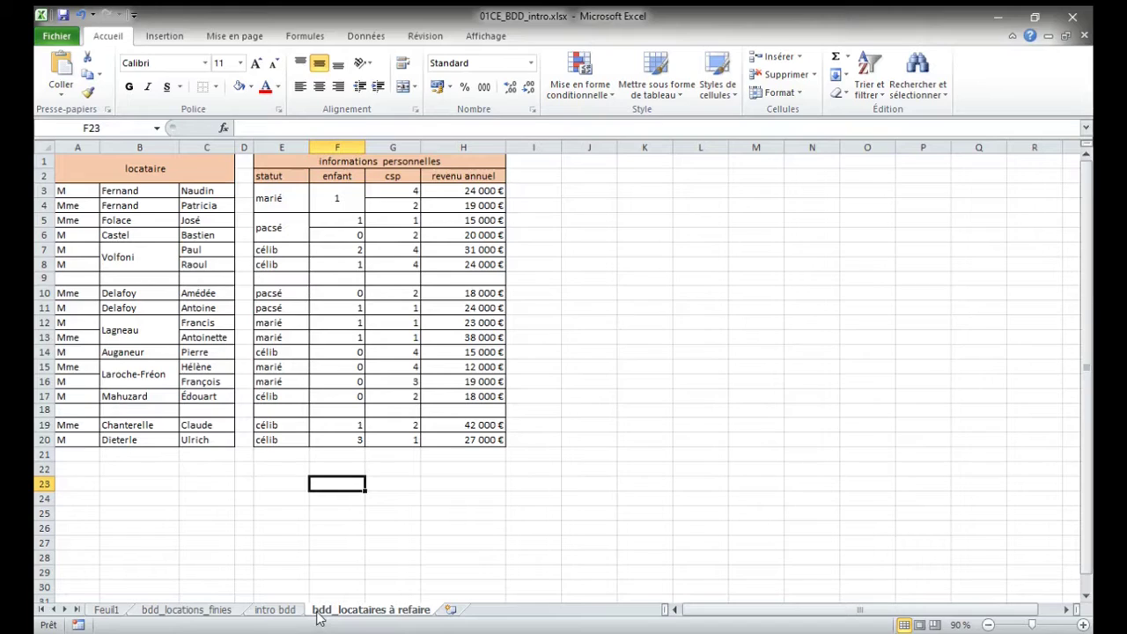
{"action": "left_click", "coordinate": [492, 516]}
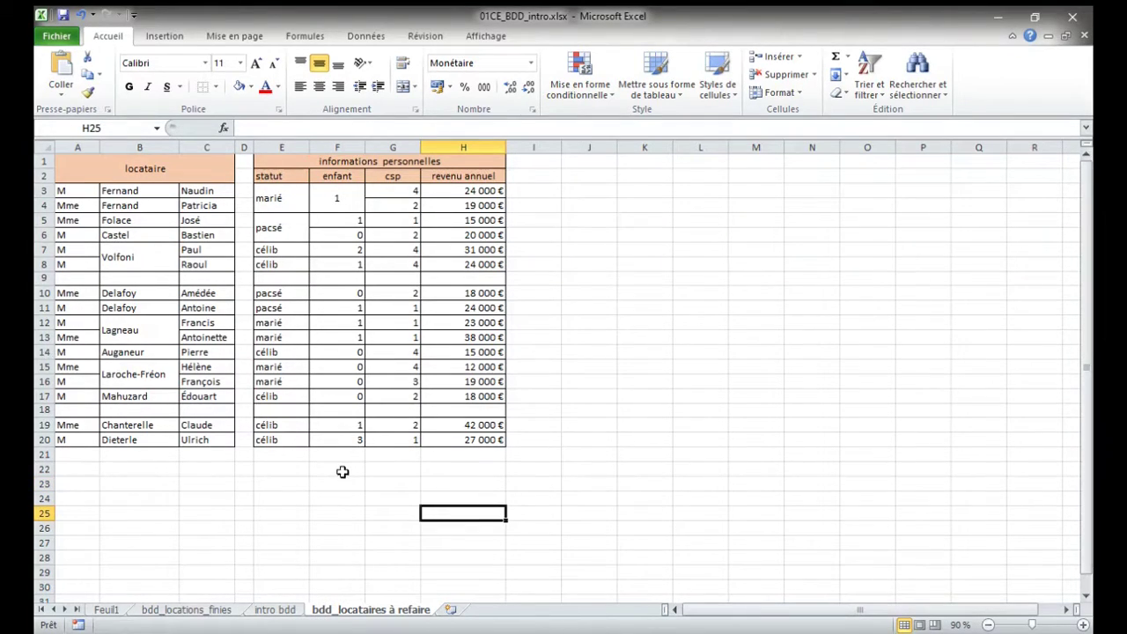